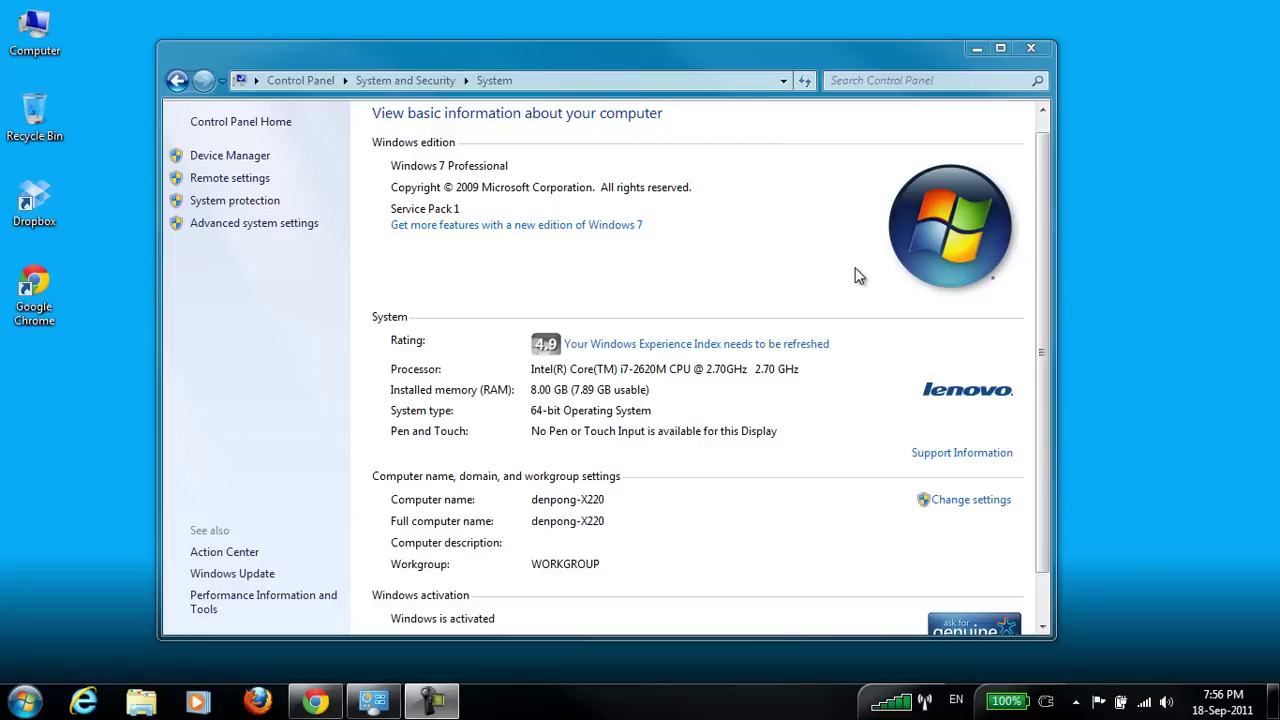
- Close the System window and open the vpn.kku.ac.th sign-in page in a new Chrome tab
left_click(1033, 52)
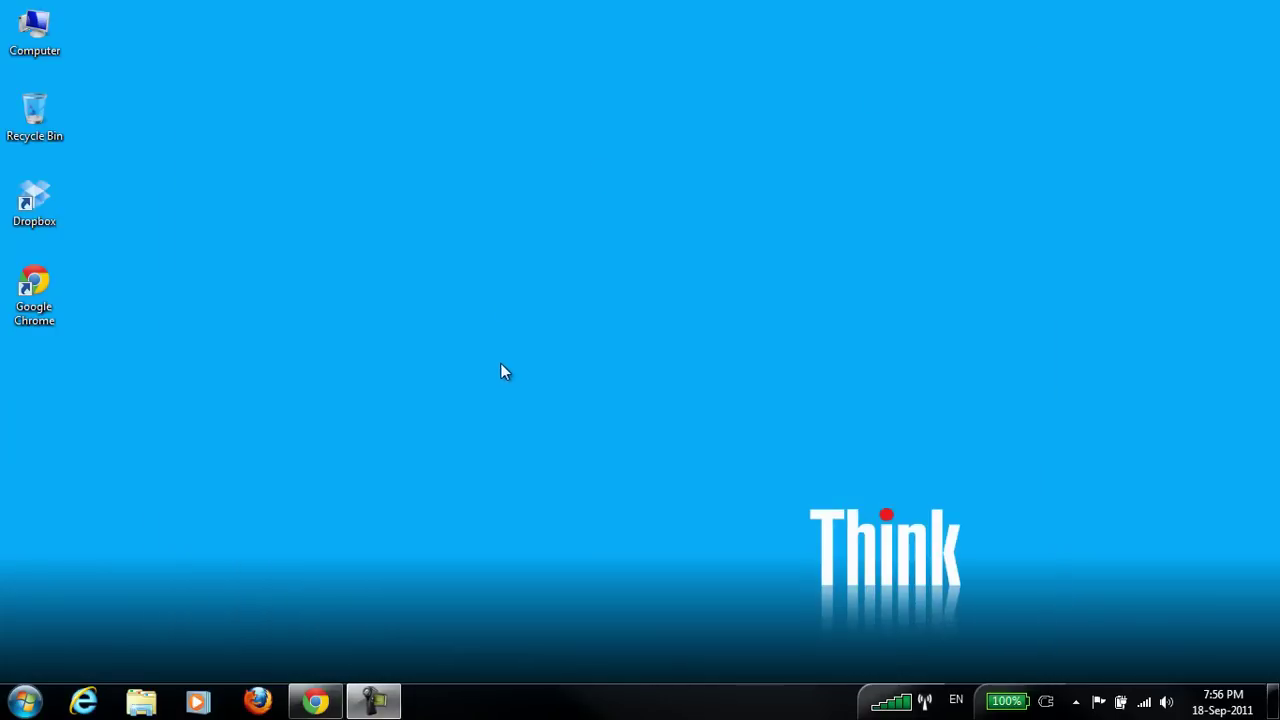
left_click(322, 708)
key("ctrl+t")
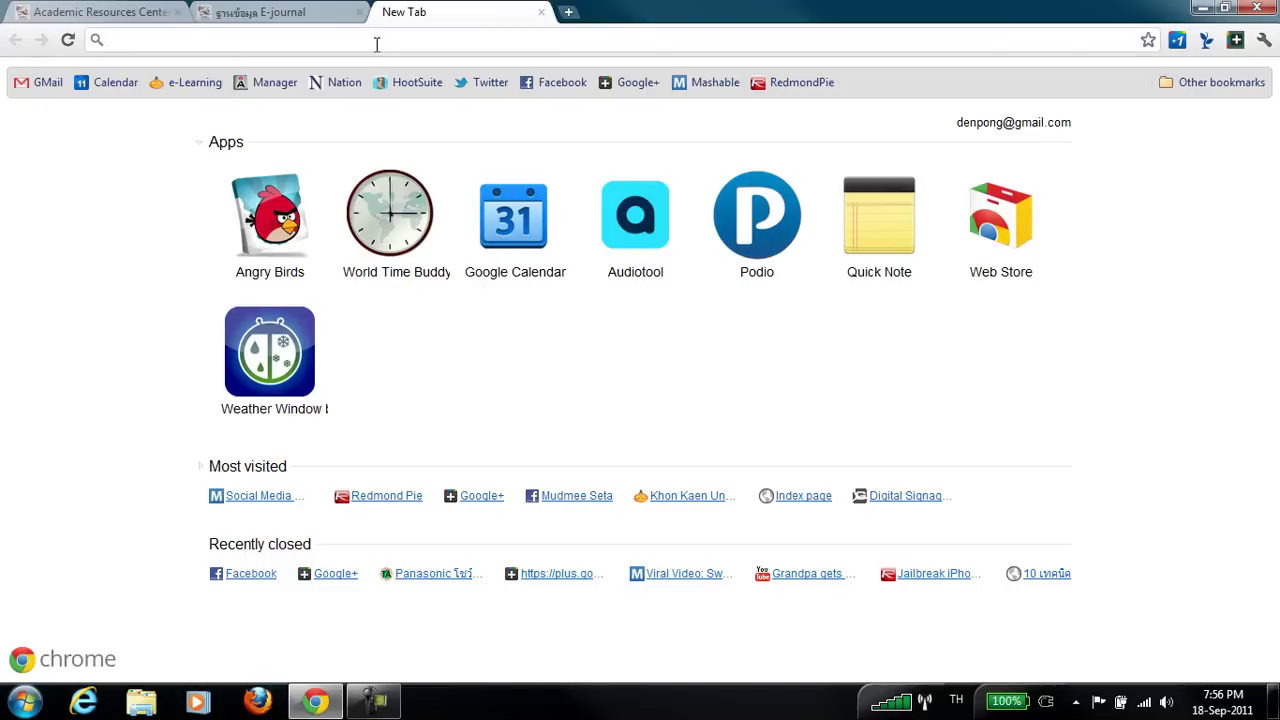
key("alt+shift")
type("vp")
key("Return")
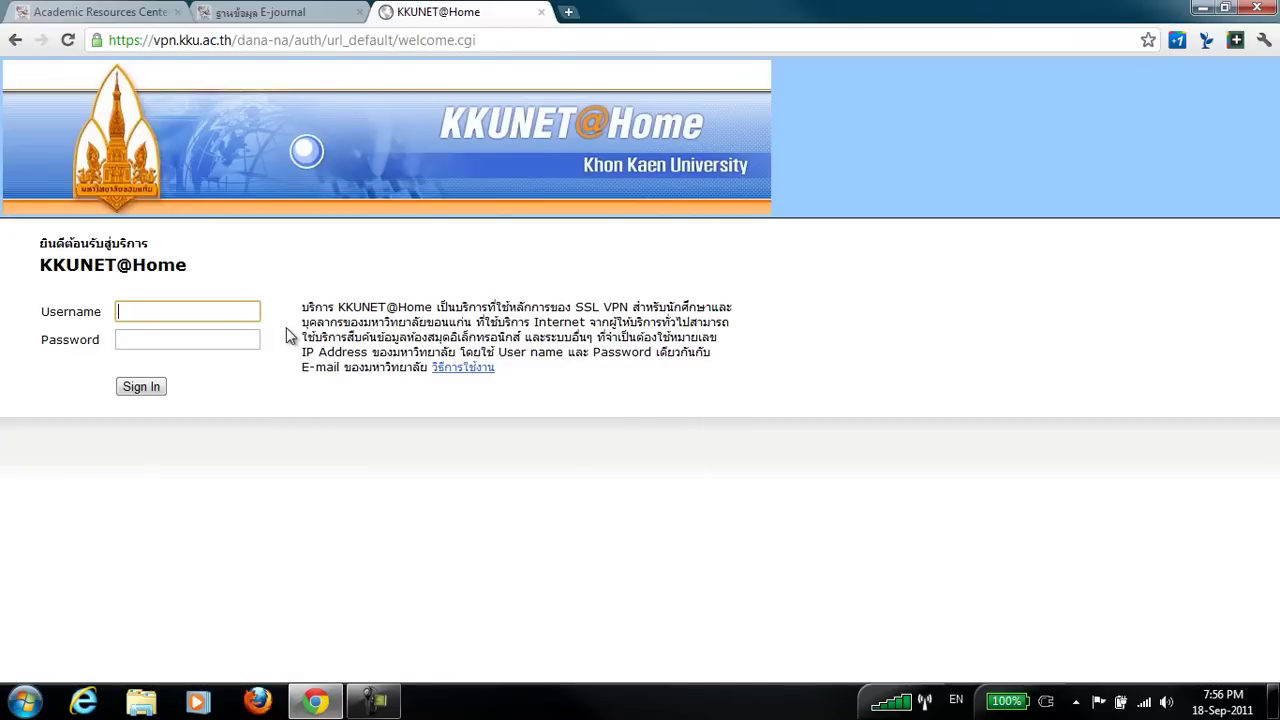
- Sign in to KKUNET@Home with the account username and password, and close its tab
type("denpong")
key("Tab")
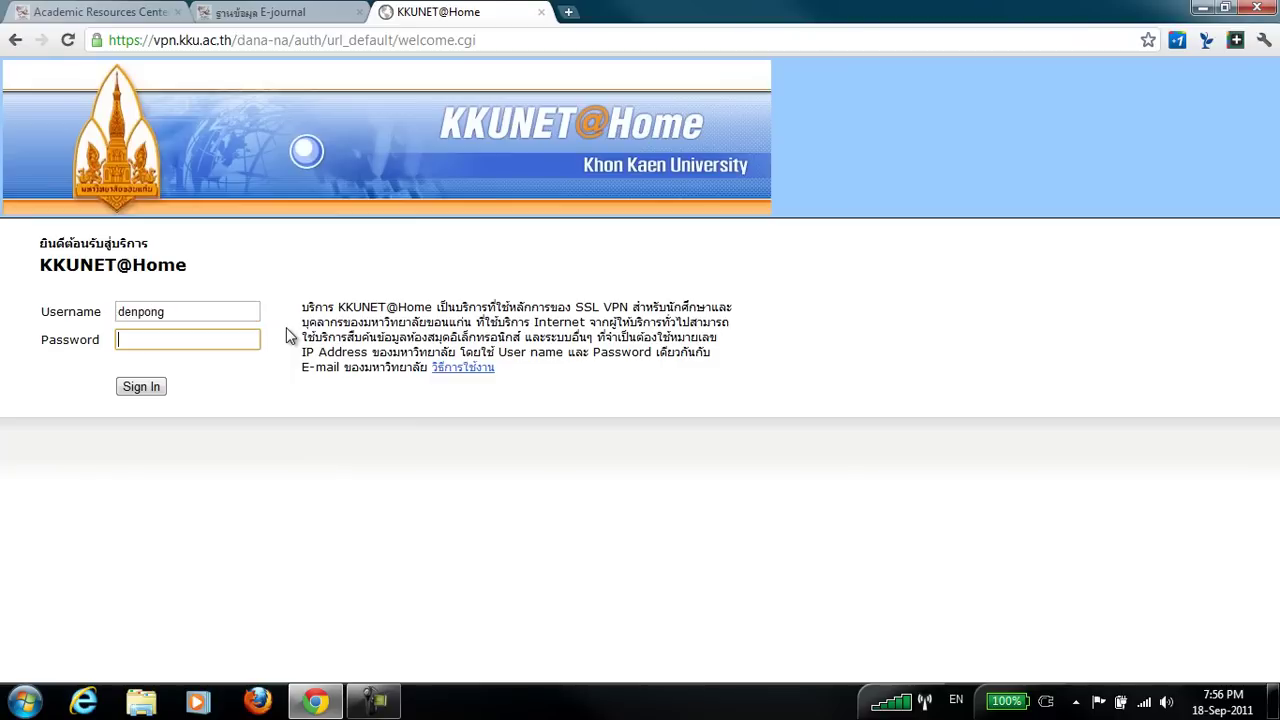
type("••••••••••••")
key("Return")
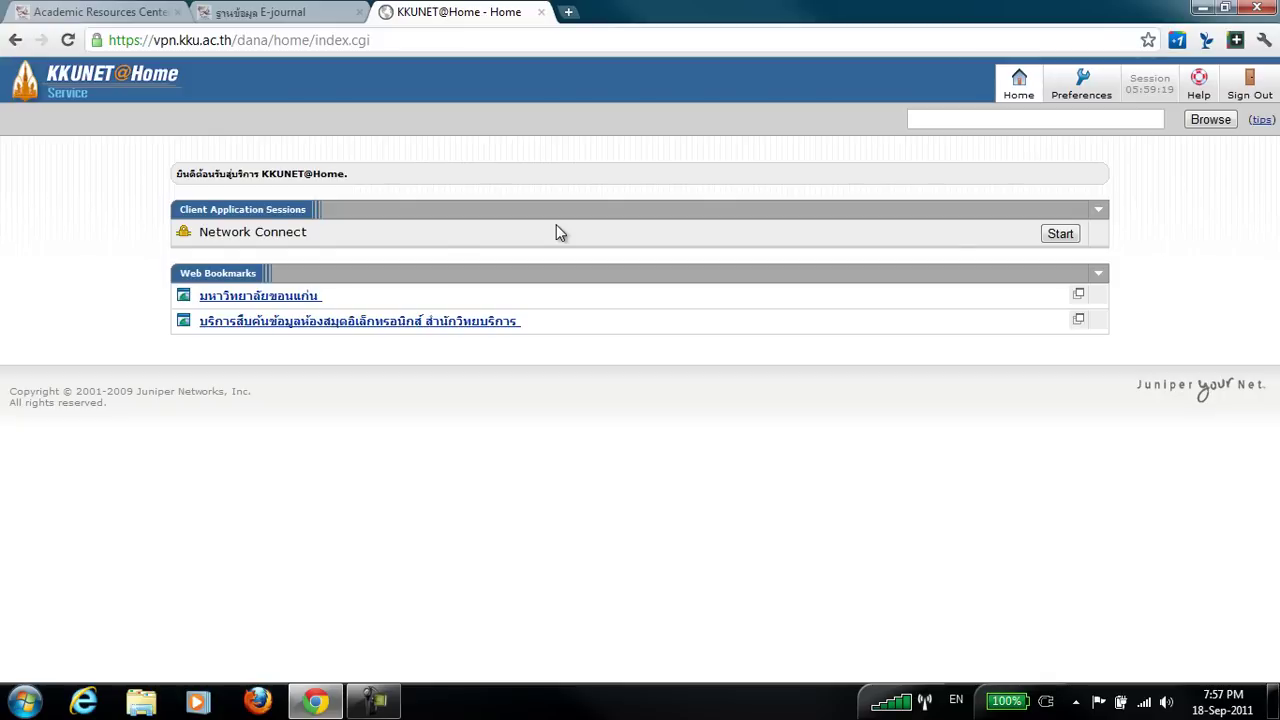
left_click(542, 13)
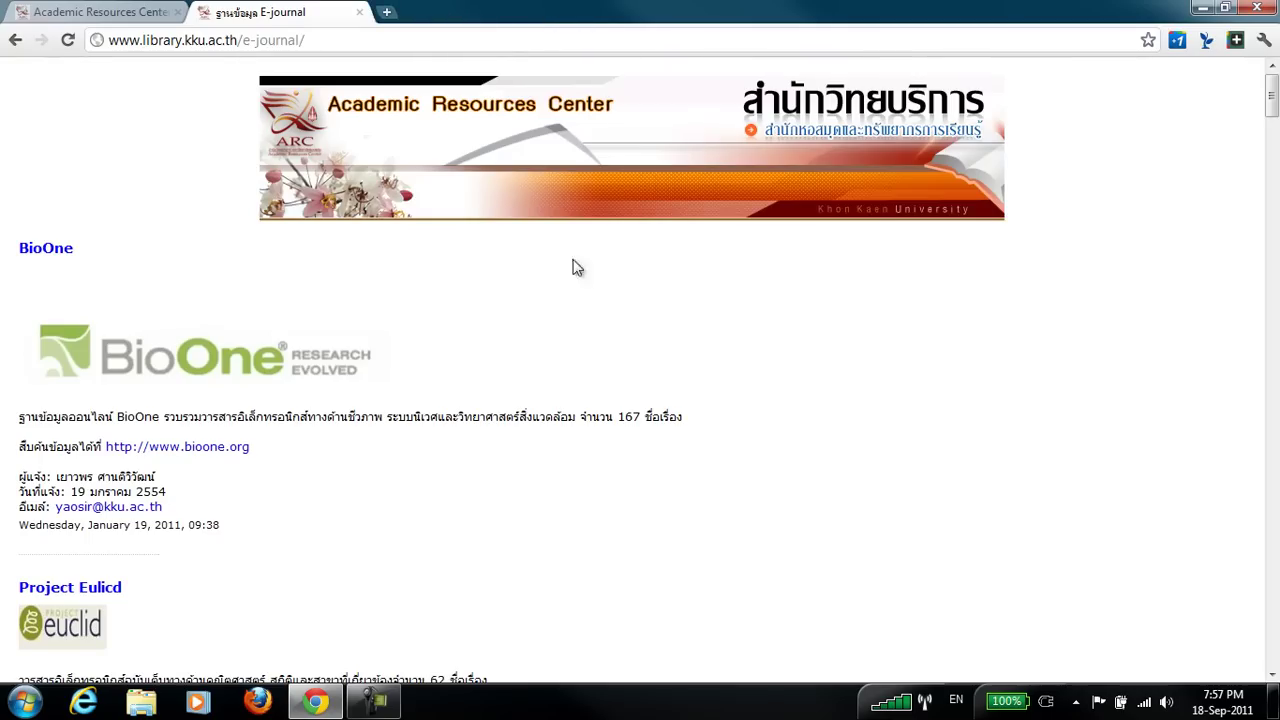
- Look over the library's main page and browse the database entries on its E-journal page
left_click(130, 12)
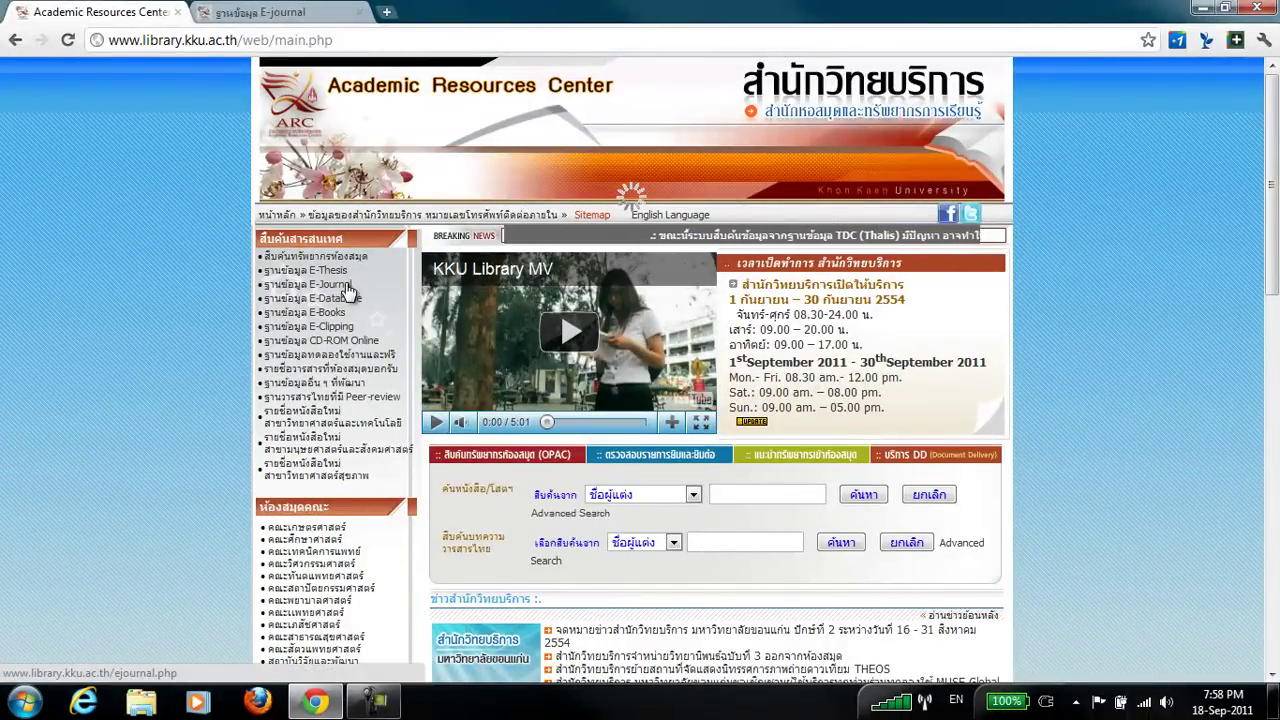
left_click(305, 14)
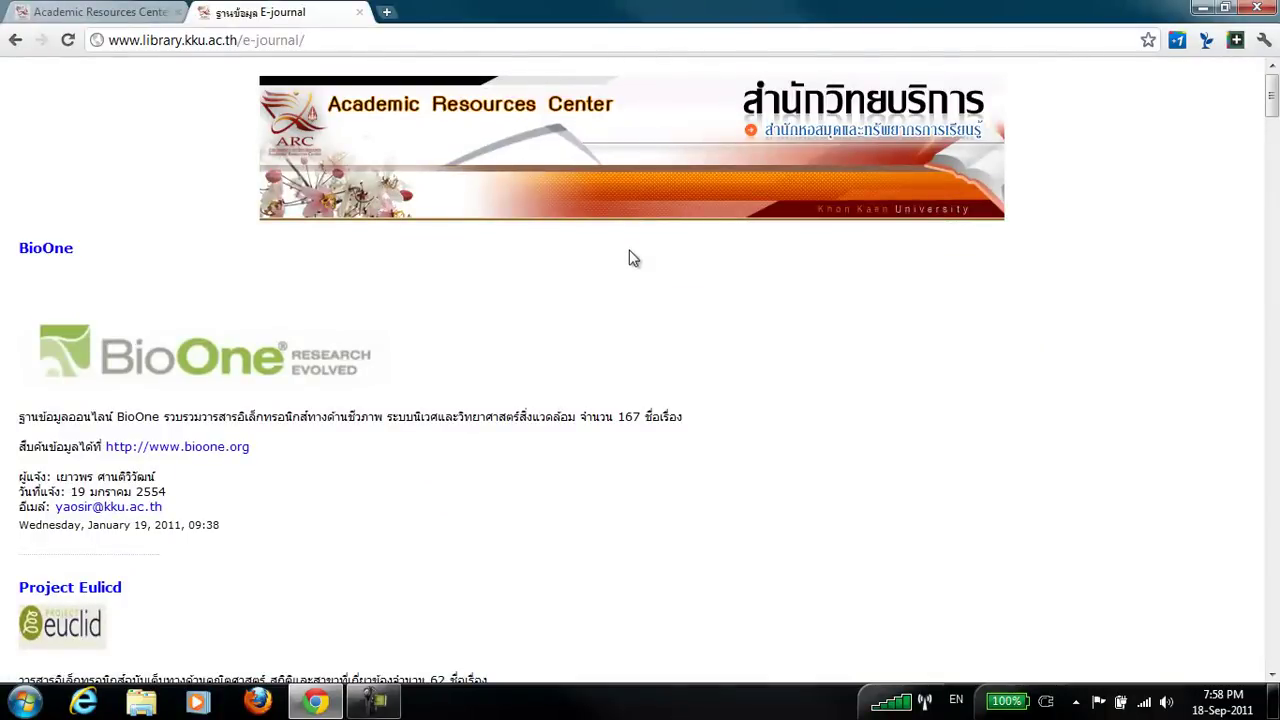
scroll(657, 315, "down", 2)
scroll(657, 316, "down", 4)
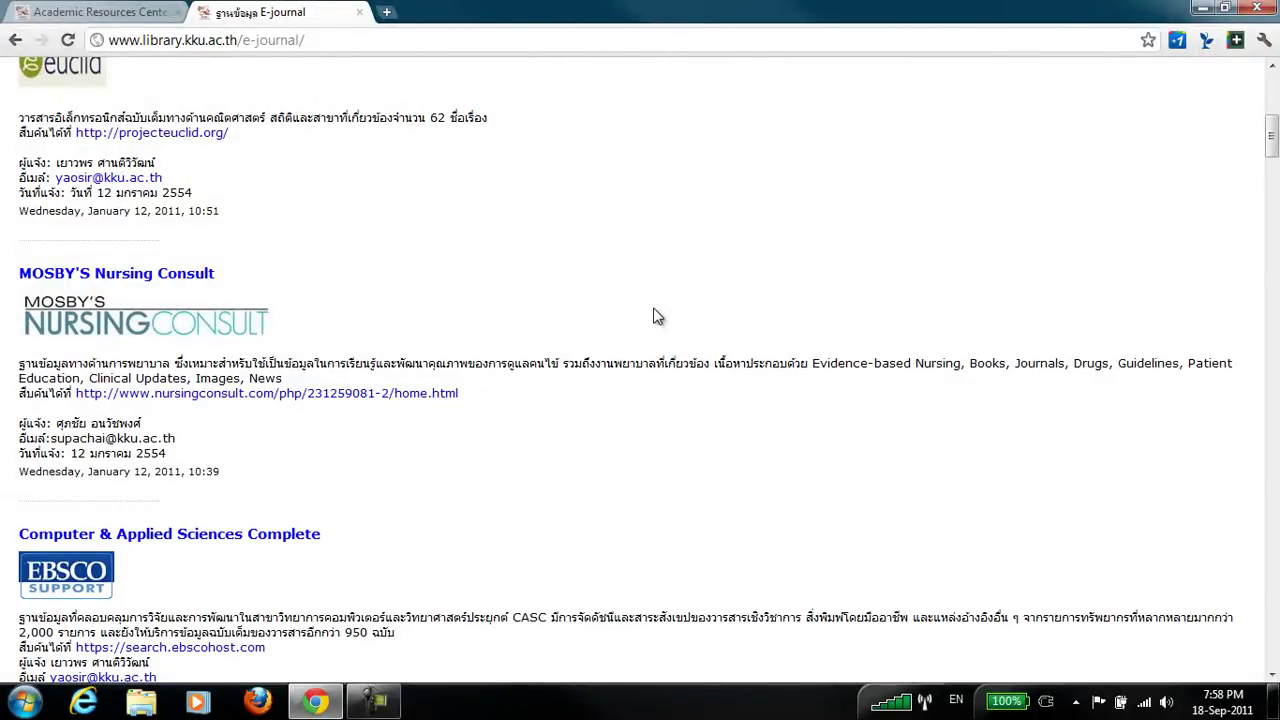
scroll(657, 316, "down", 5)
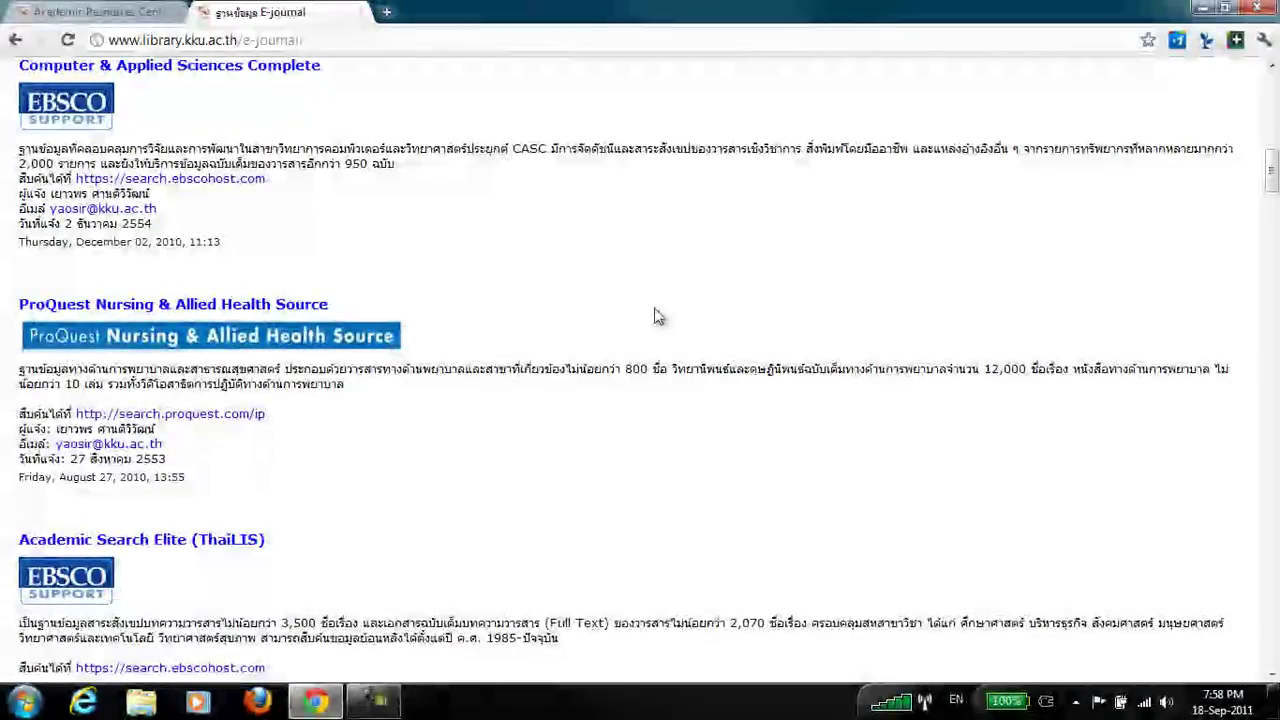
- Check the active network connections in the Network and Sharing Center and close the window
right_click(1147, 706)
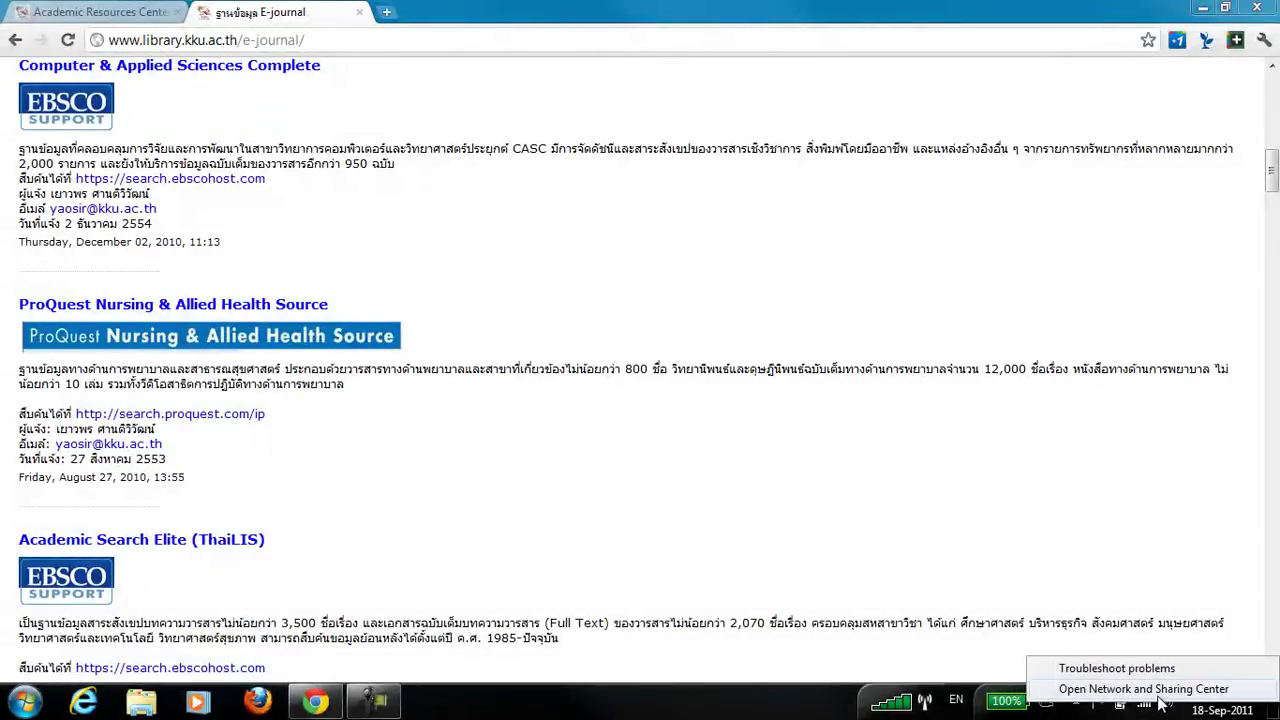
left_click(1160, 696)
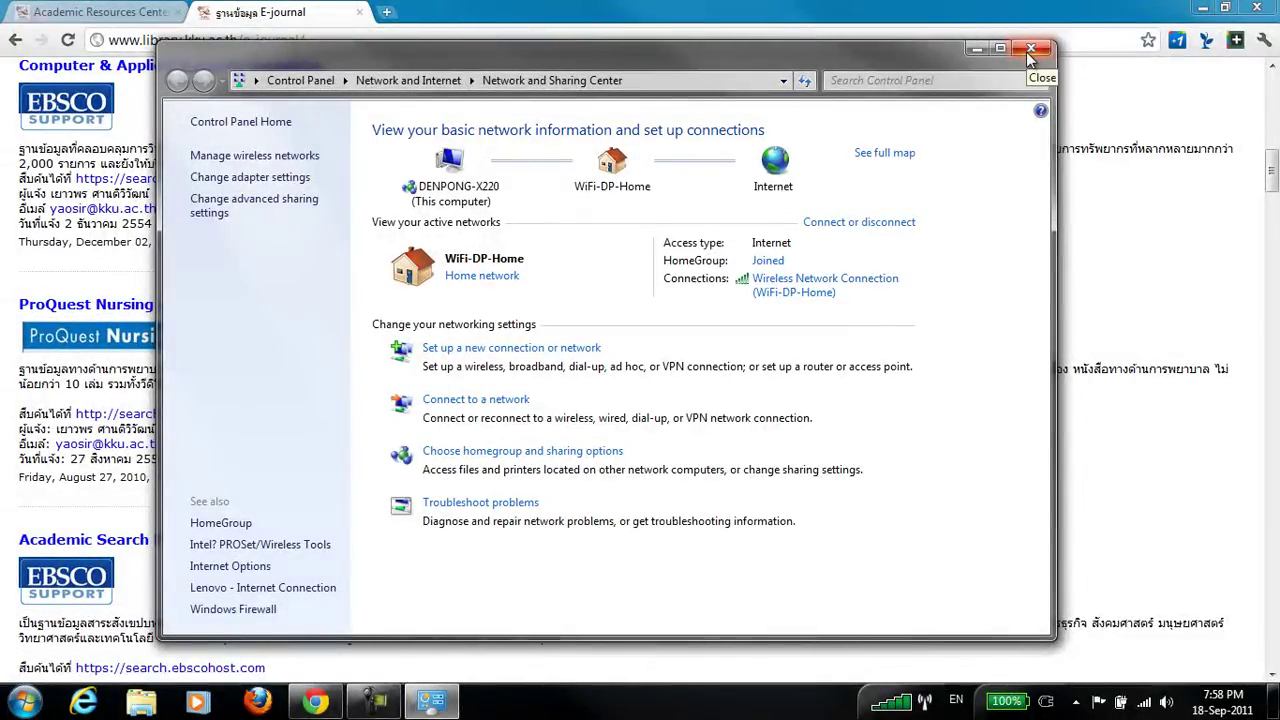
left_click(1030, 50)
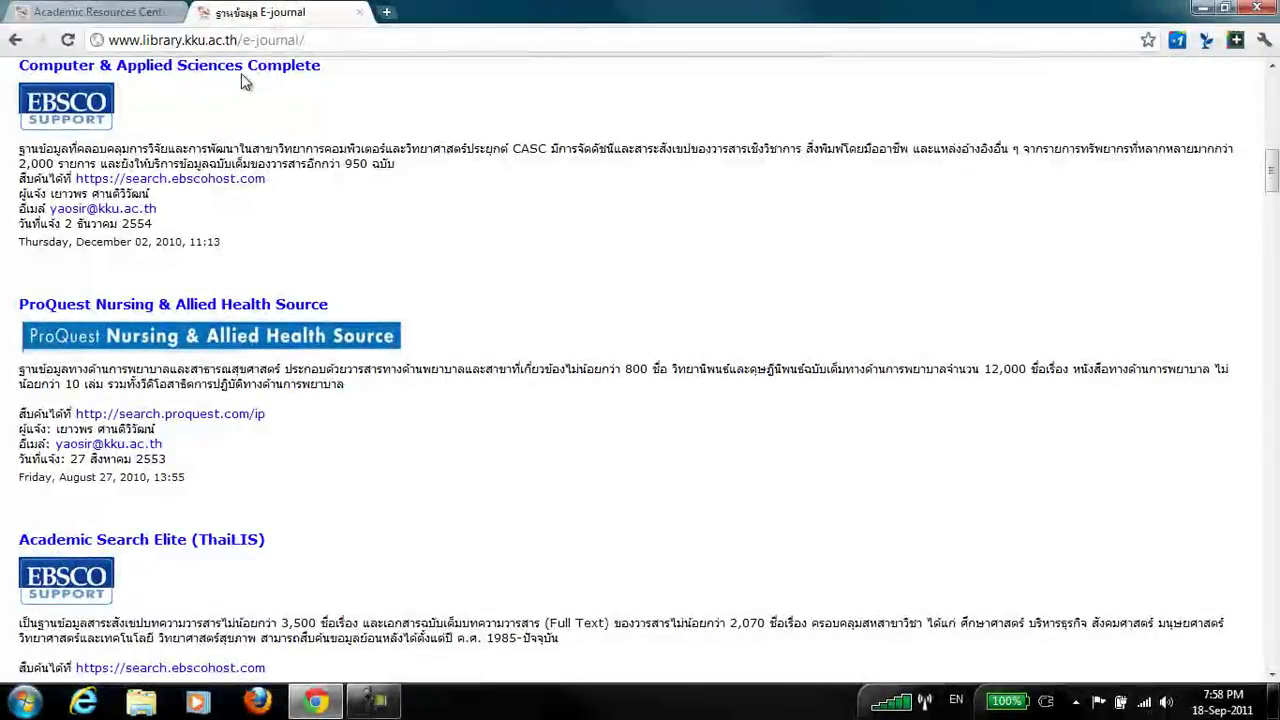
- Try the search.proquest.com/ip link under ProQuest Nursing & Allied Health Source and return to the E-journal list
scroll(400, 175, "up", 3)
scroll(400, 175, "down", 2)
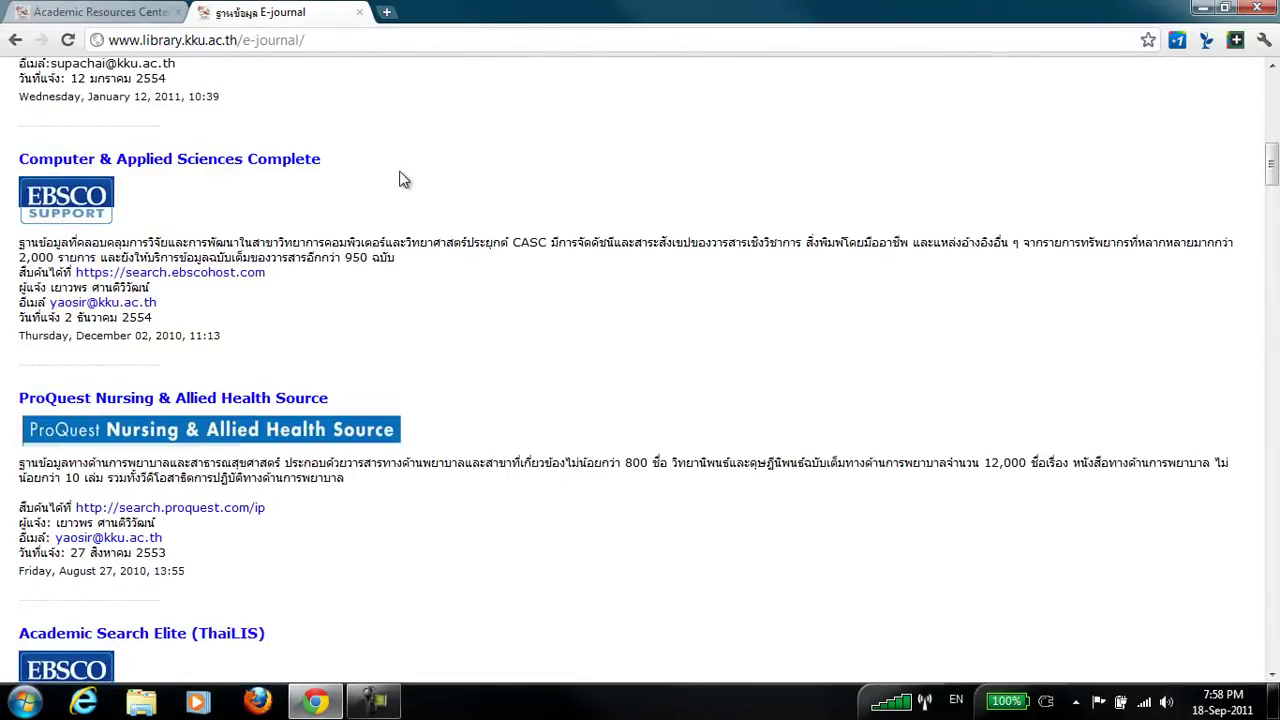
scroll(400, 178, "down", 1)
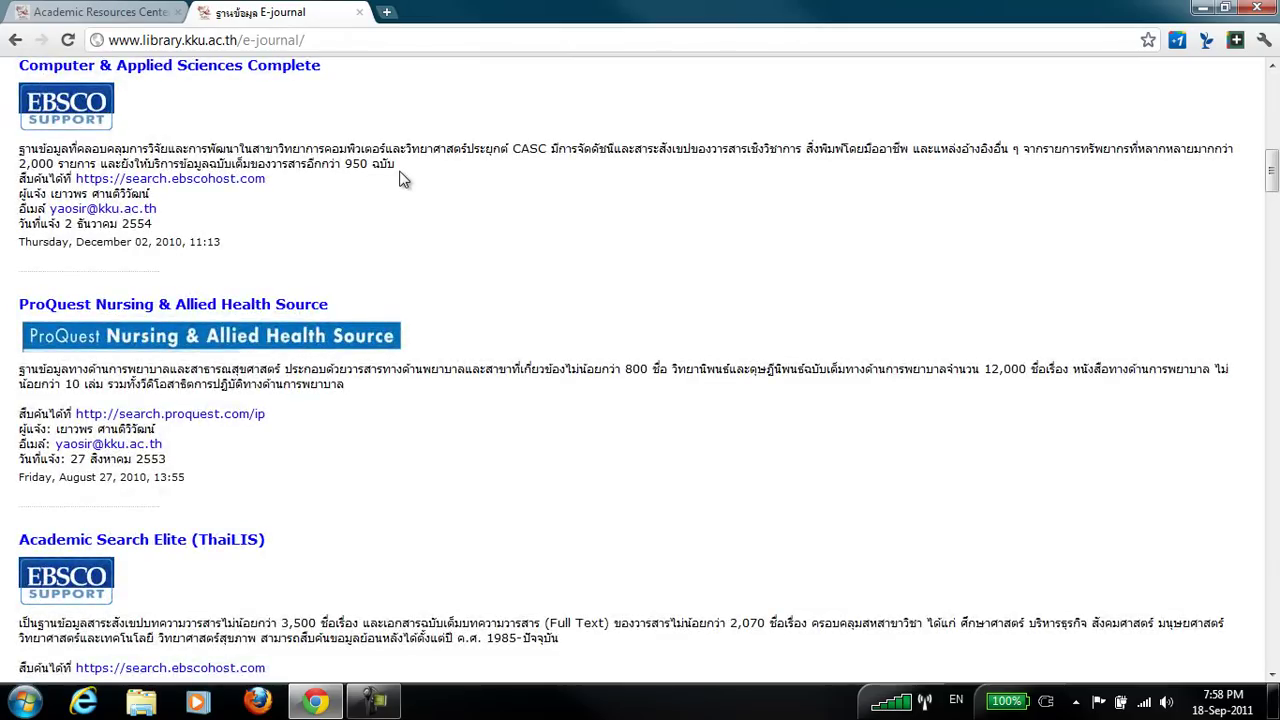
scroll(400, 178, "down", 1)
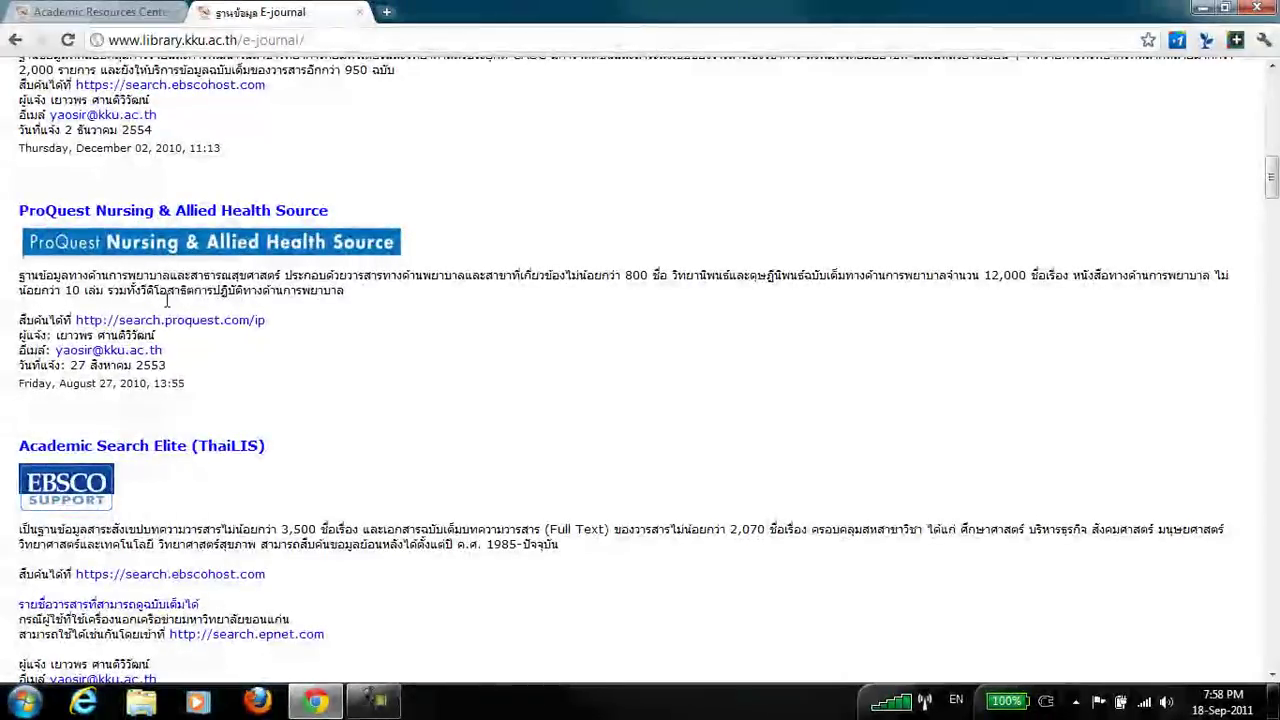
left_click(201, 320)
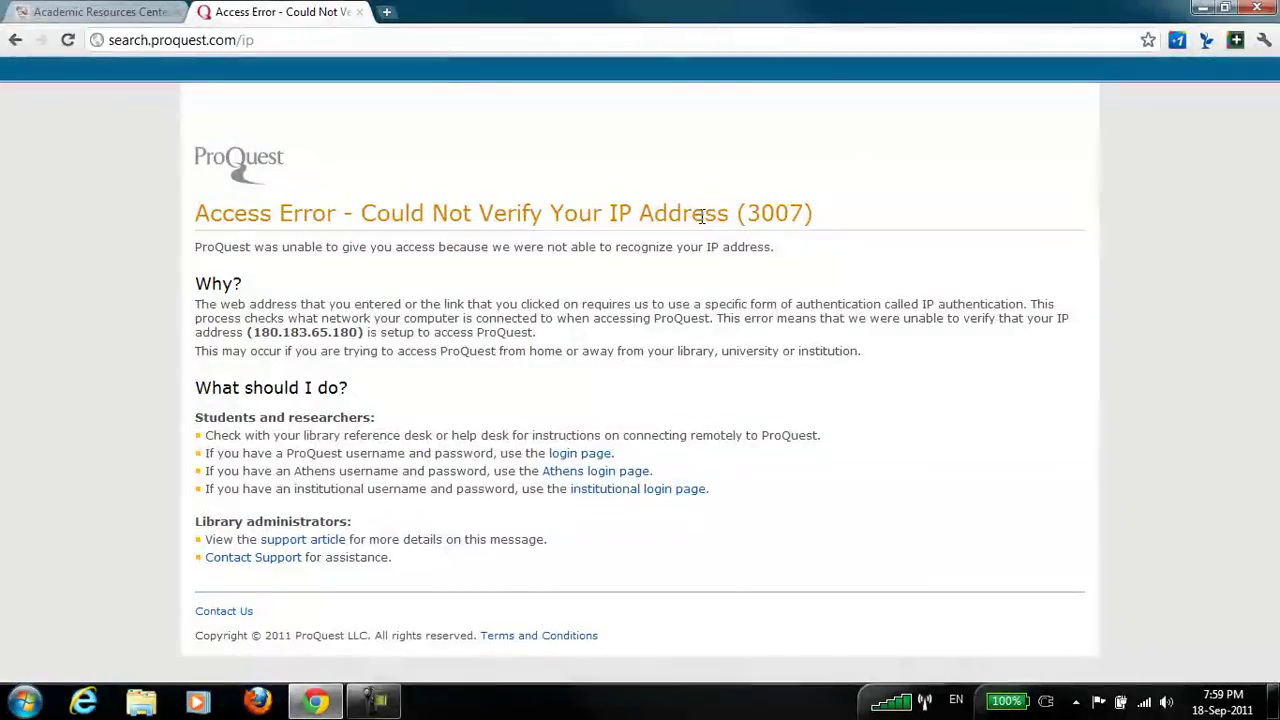
left_click(20, 46)
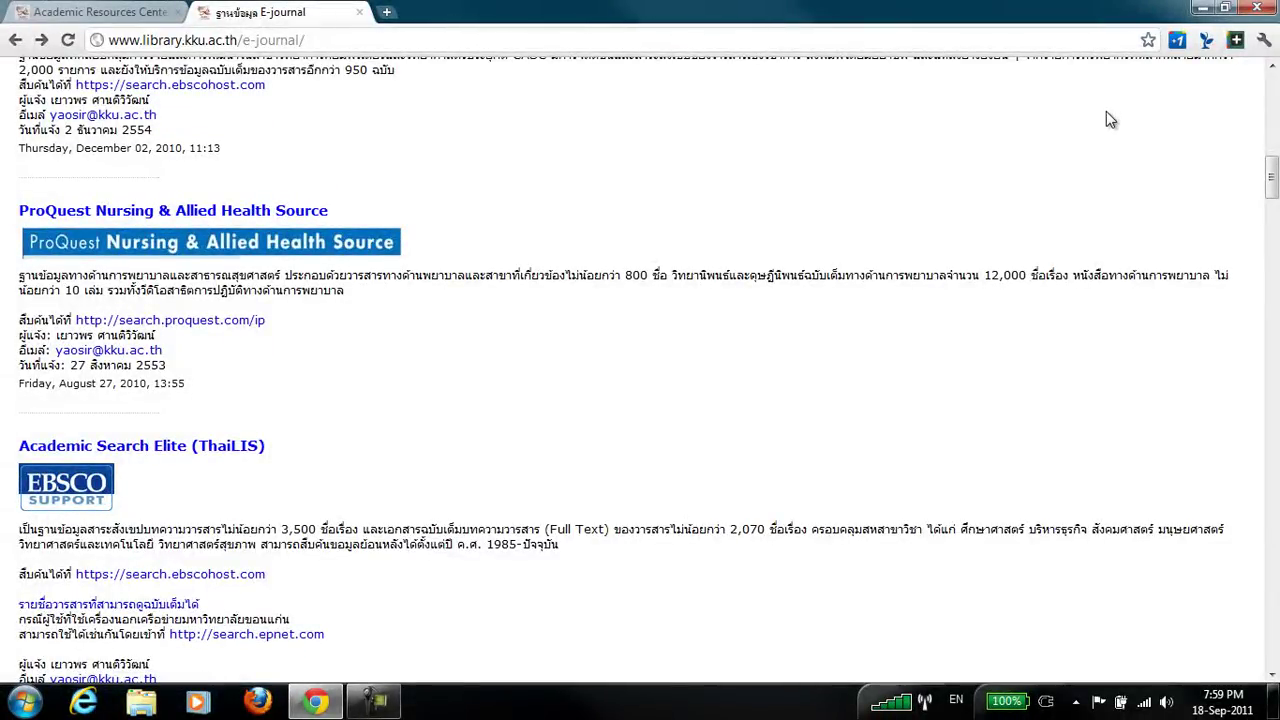
- Minimize Chrome and, from the Network and Sharing Center, start a new workplace connection that uses the Internet connection (VPN)
left_click(1199, 10)
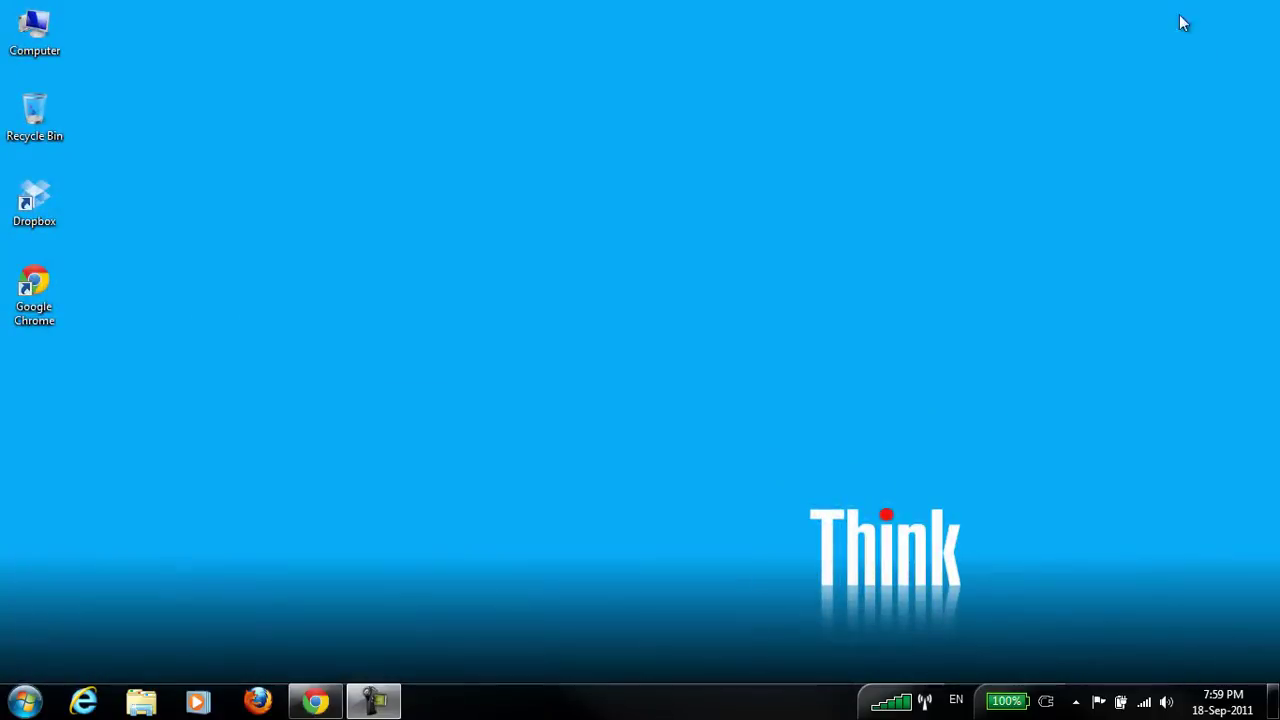
right_click(1146, 709)
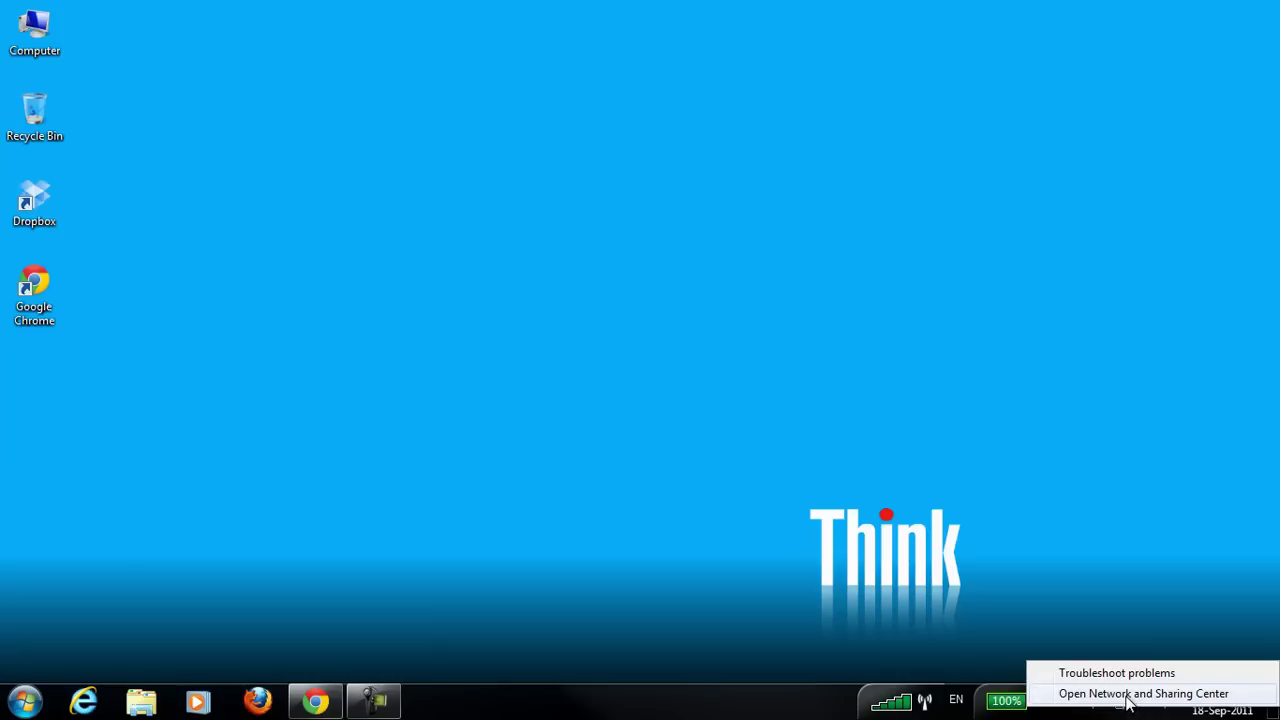
left_click(1128, 700)
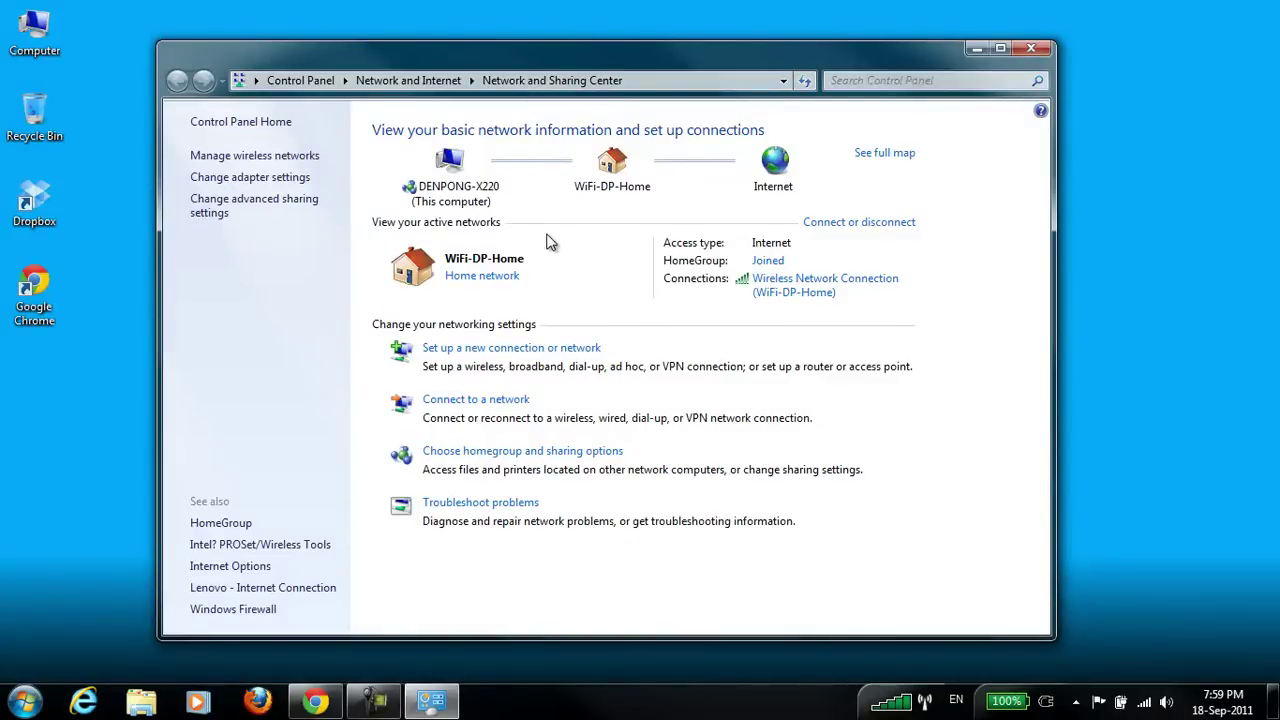
left_click(485, 358)
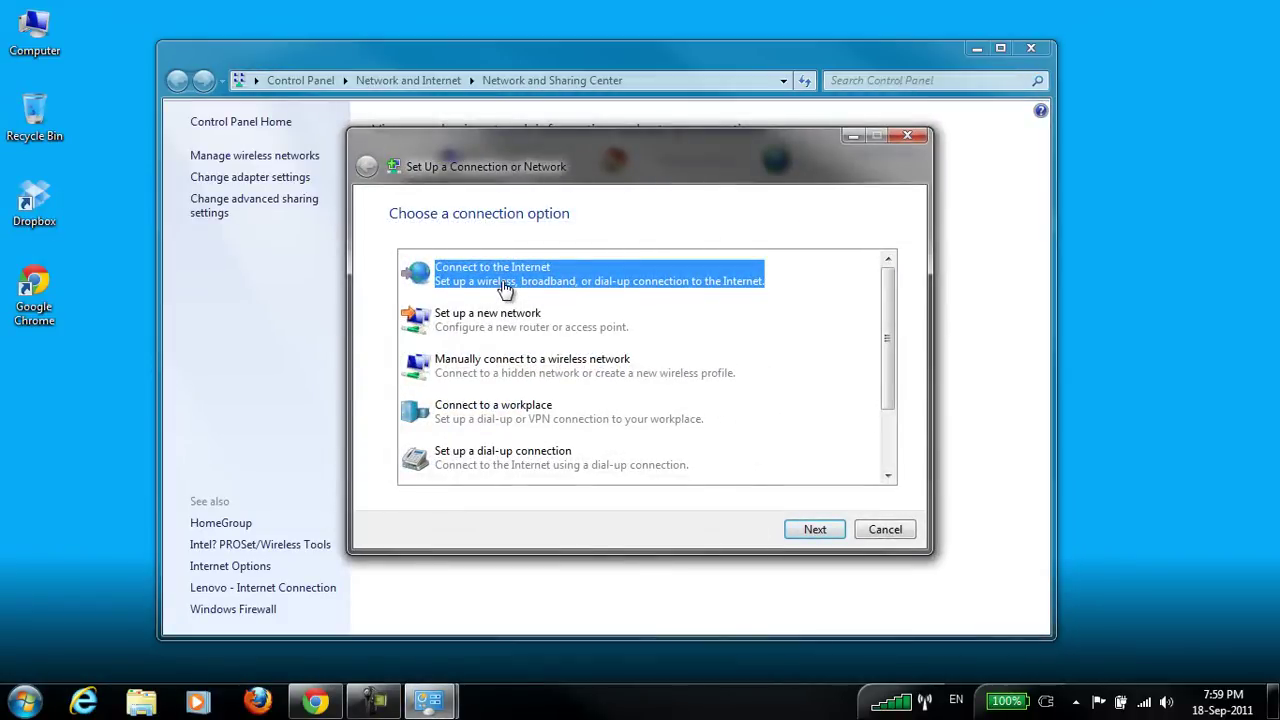
left_click(476, 420)
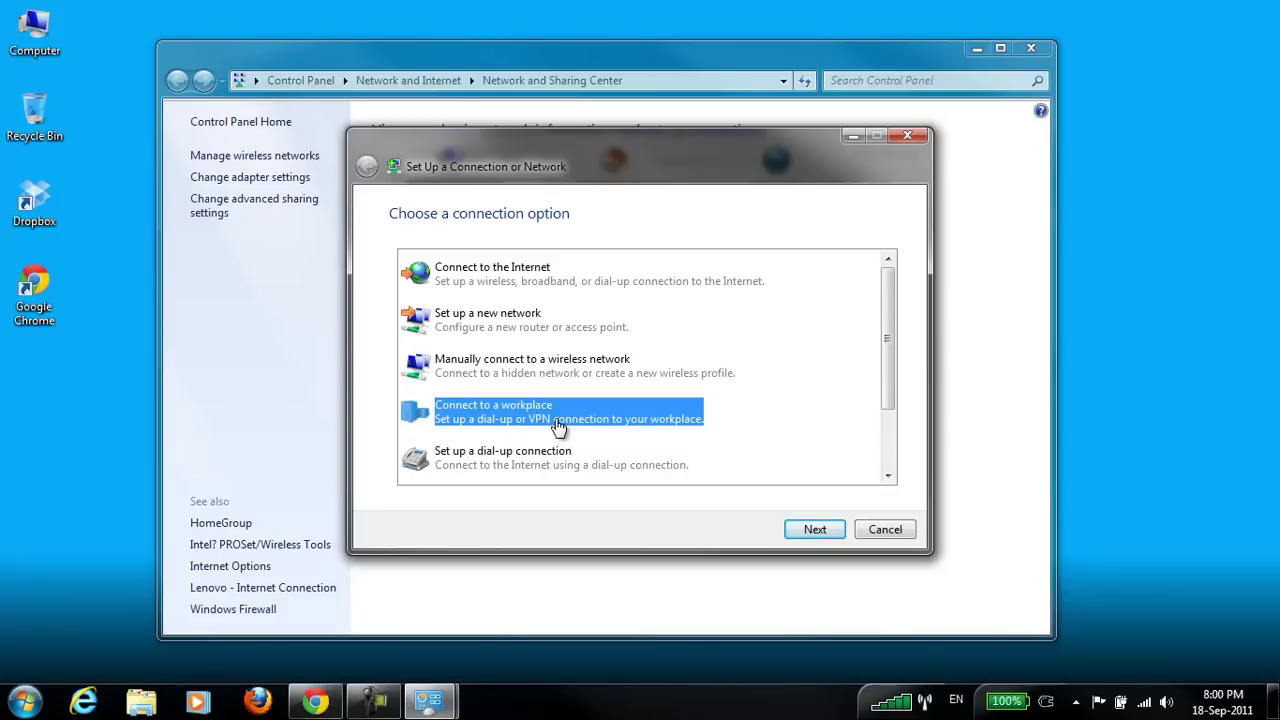
left_click(814, 530)
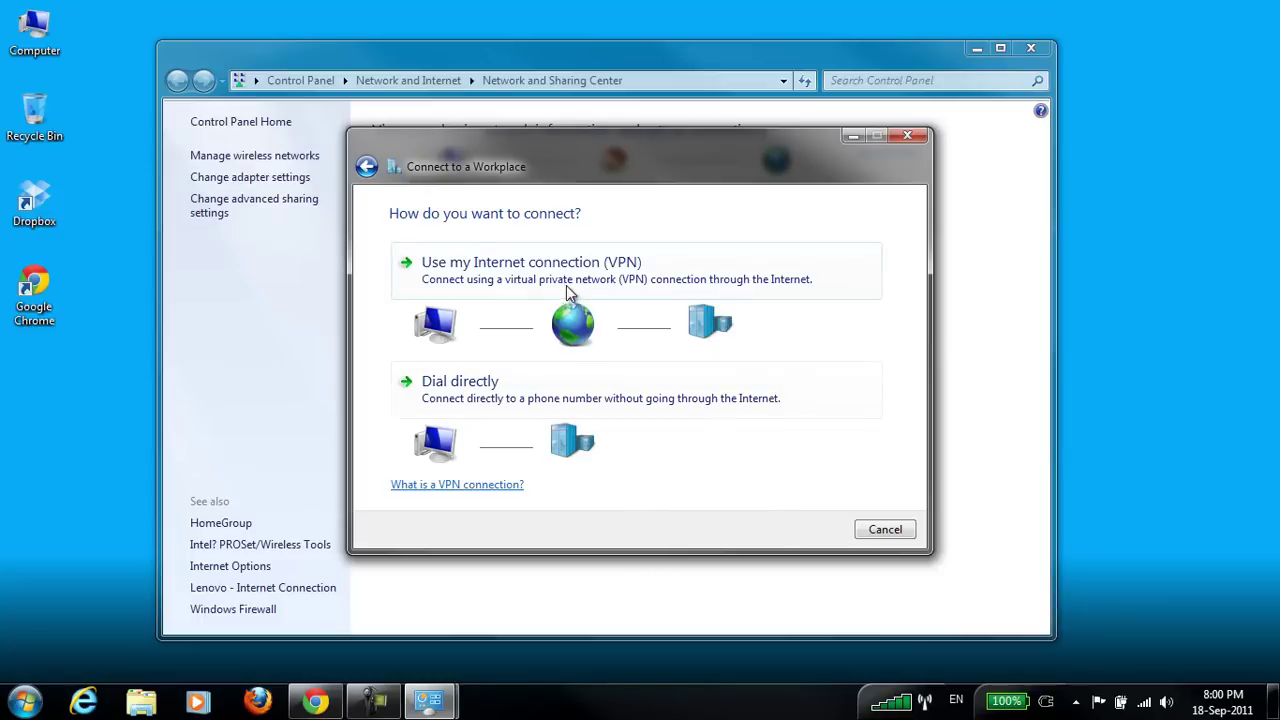
left_click(621, 277)
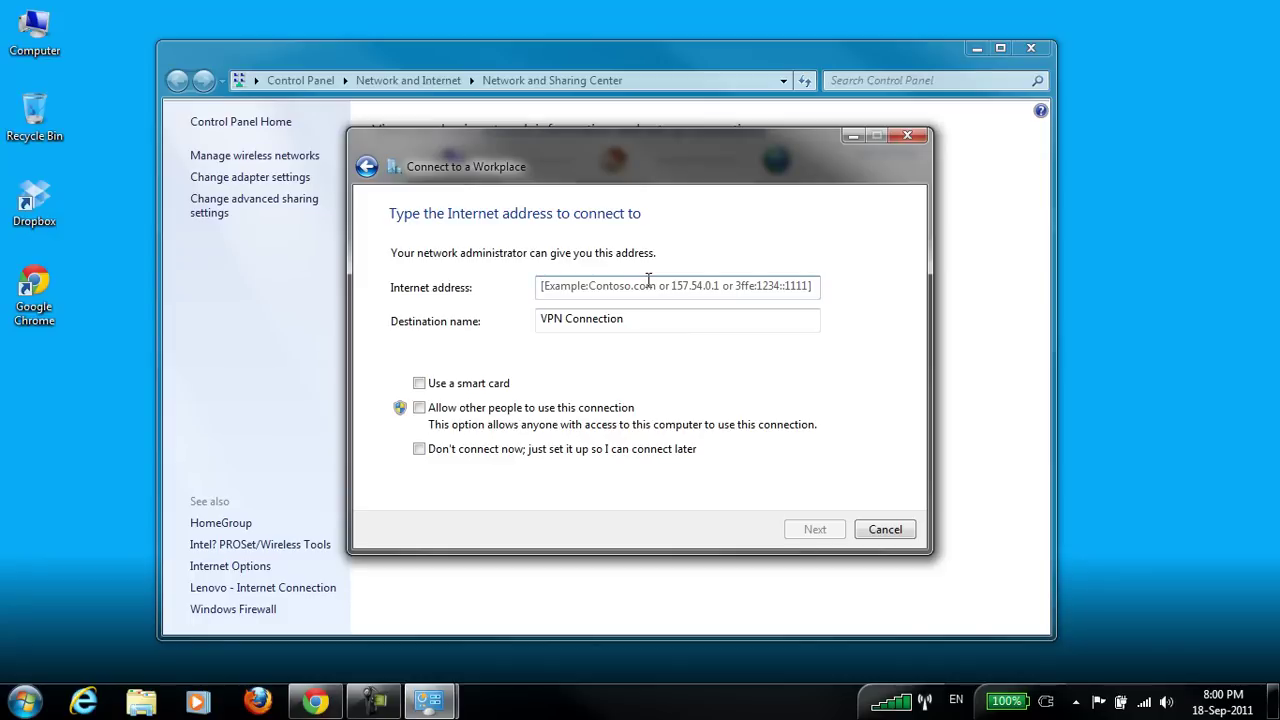
- Set the Internet address to ppp.kku.ac.th and the destination name to KKU VPN Connection, and continue
type("ppp.kk")
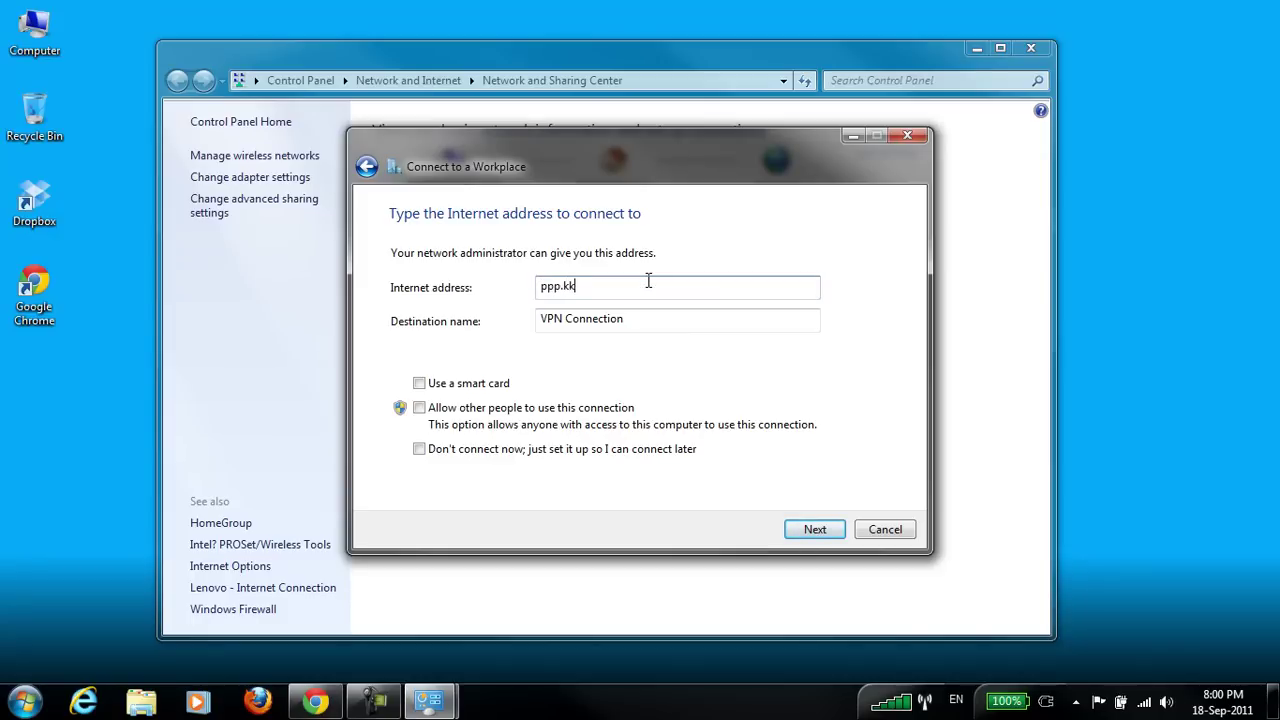
type("u.ac.th")
left_click(550, 318)
type("KKU")
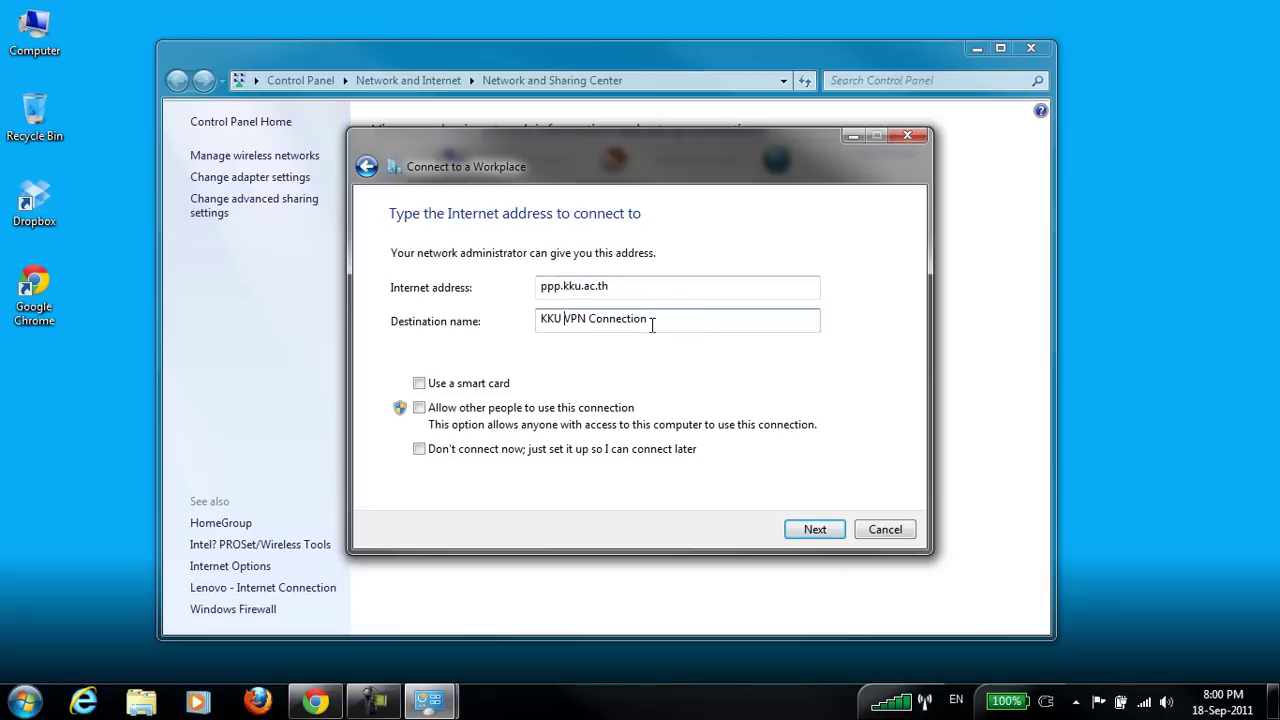
left_click(824, 531)
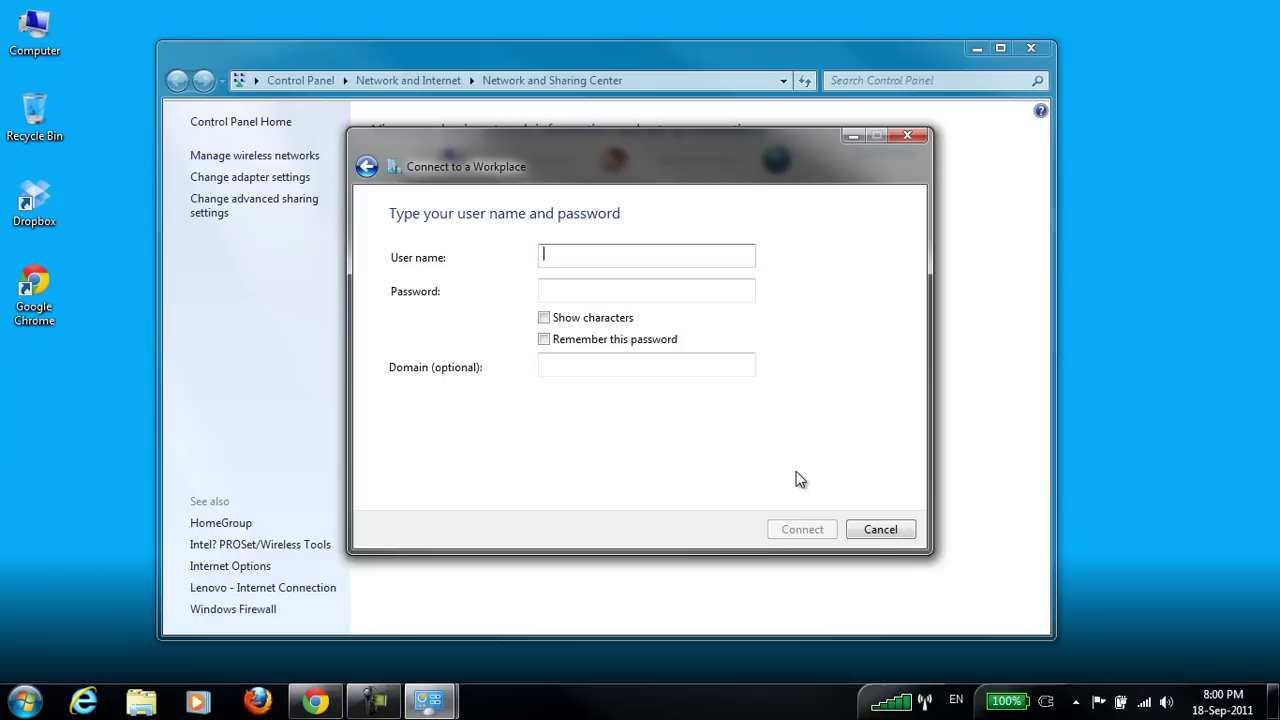
- Enter the VPN account's user name and password, have the password remembered, connect, and close the wizard
type("denpong")
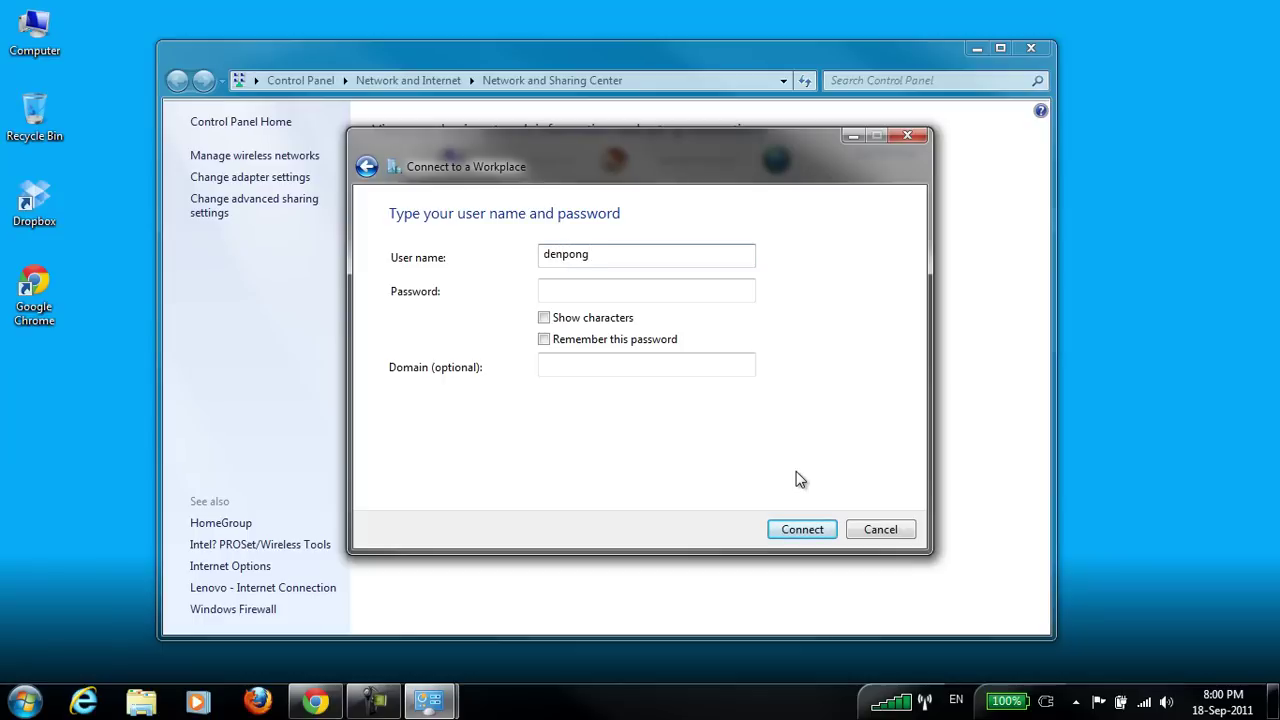
key("Tab")
type("•••••")
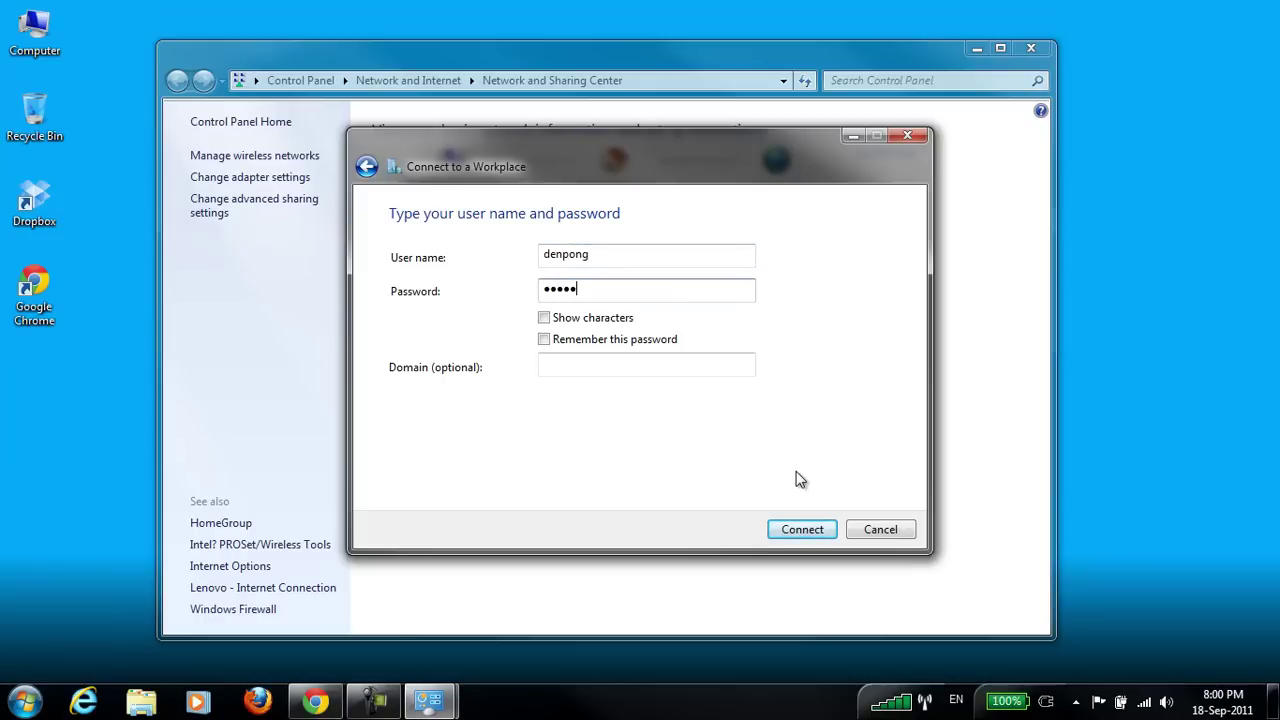
type("••••••••")
left_click(544, 341)
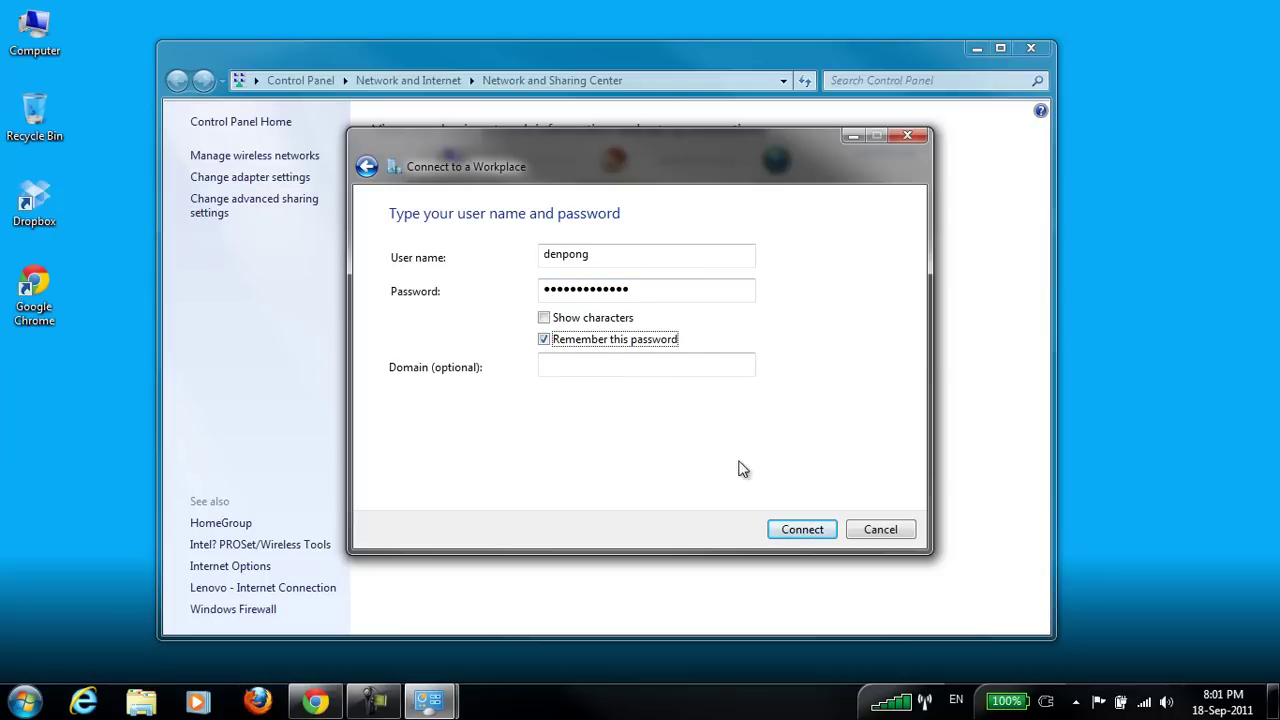
left_click(797, 533)
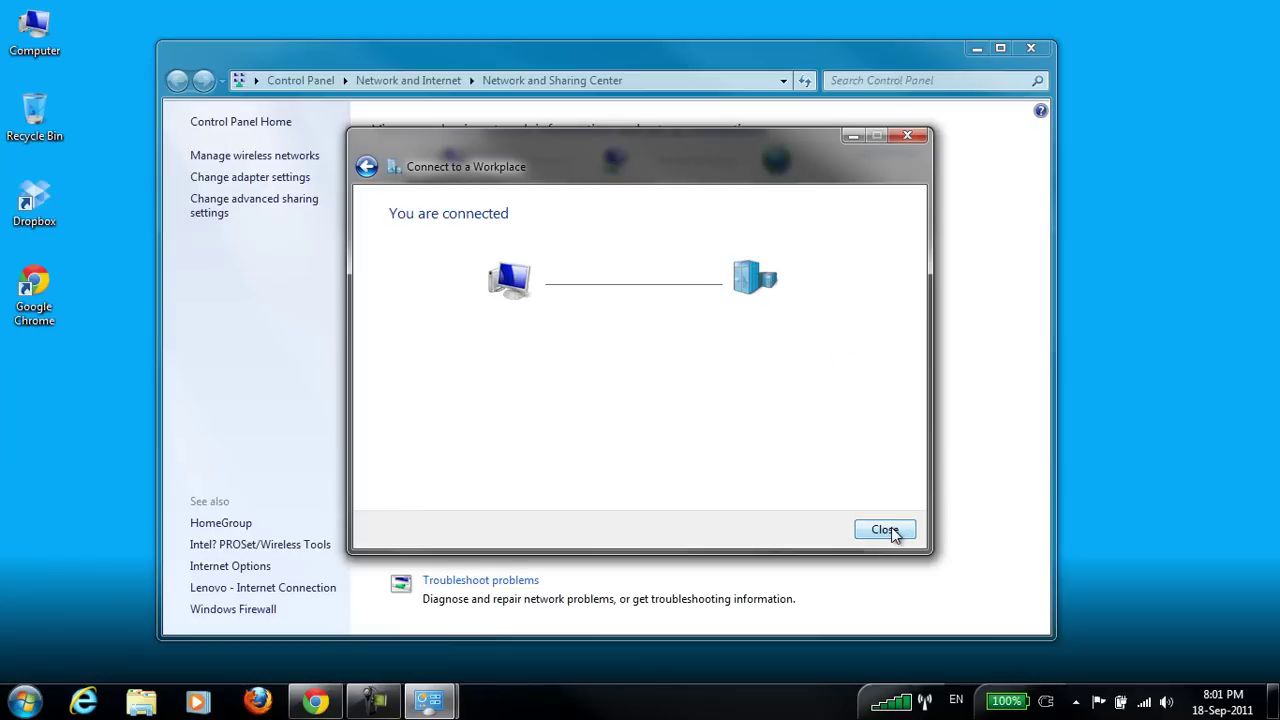
left_click(885, 530)
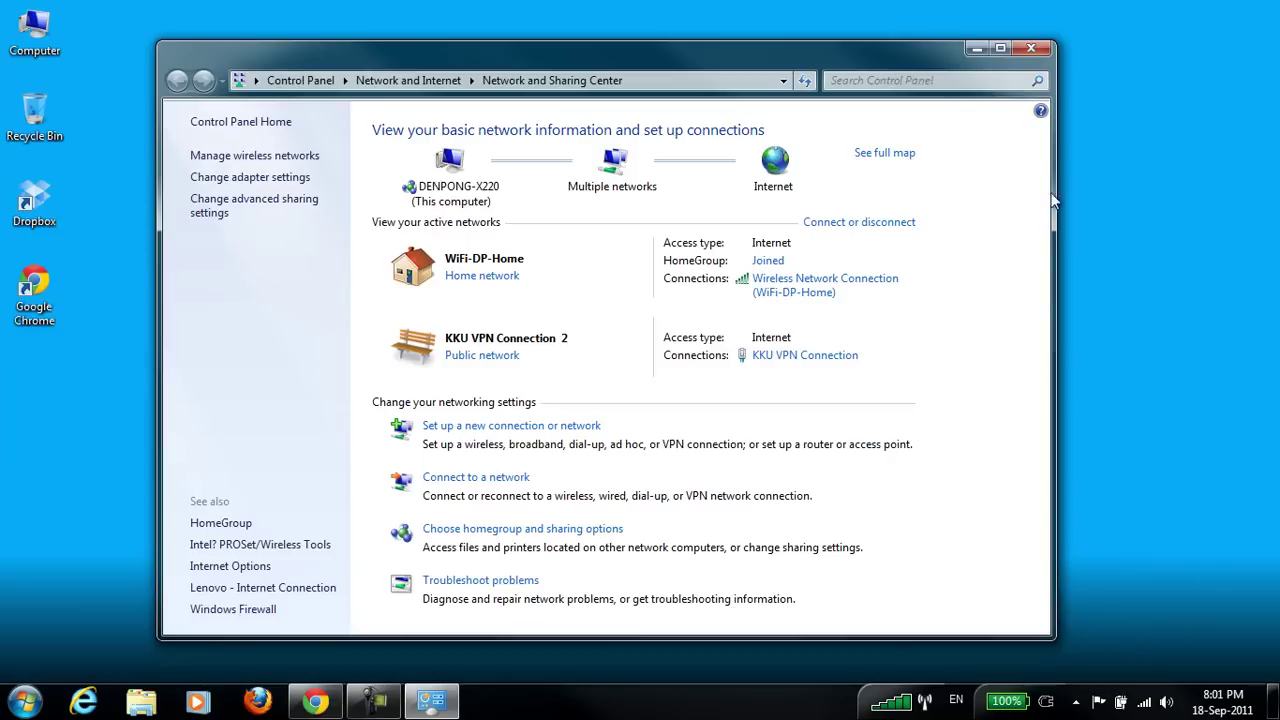
- Show the list of available networks to check the status of the KKU VPN Connection
mouse_move(1144, 706)
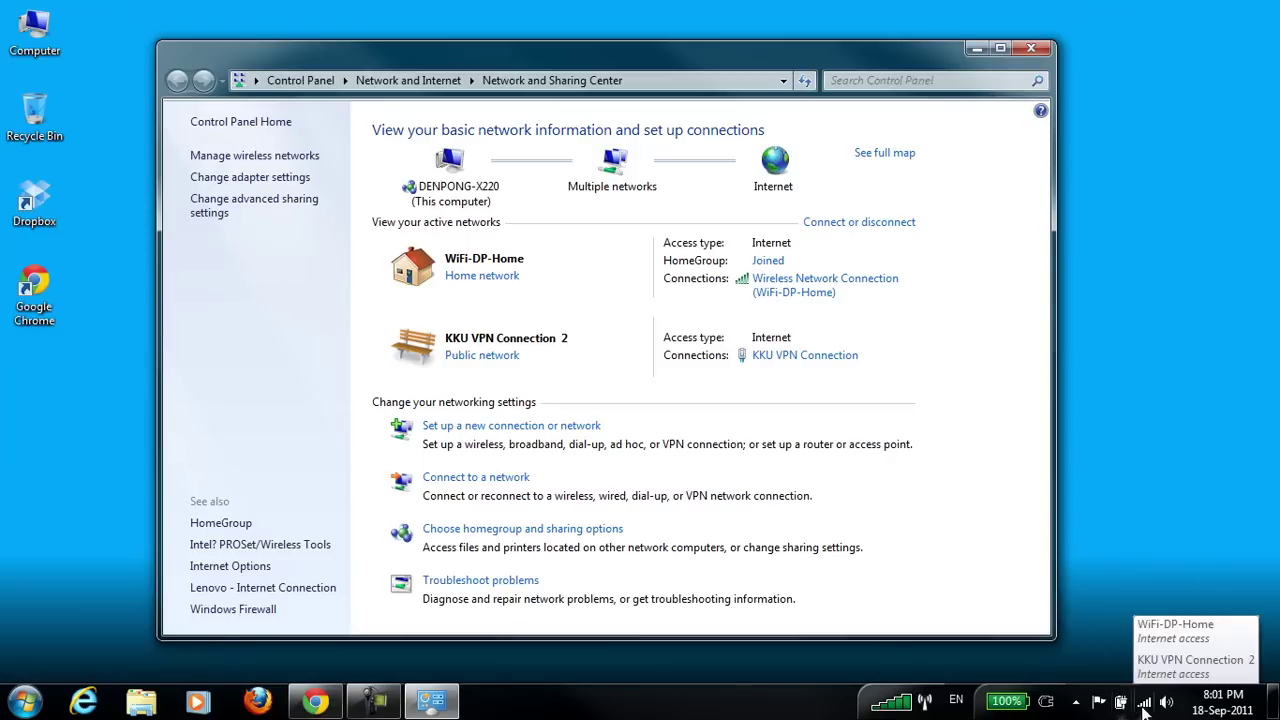
left_click(1144, 704)
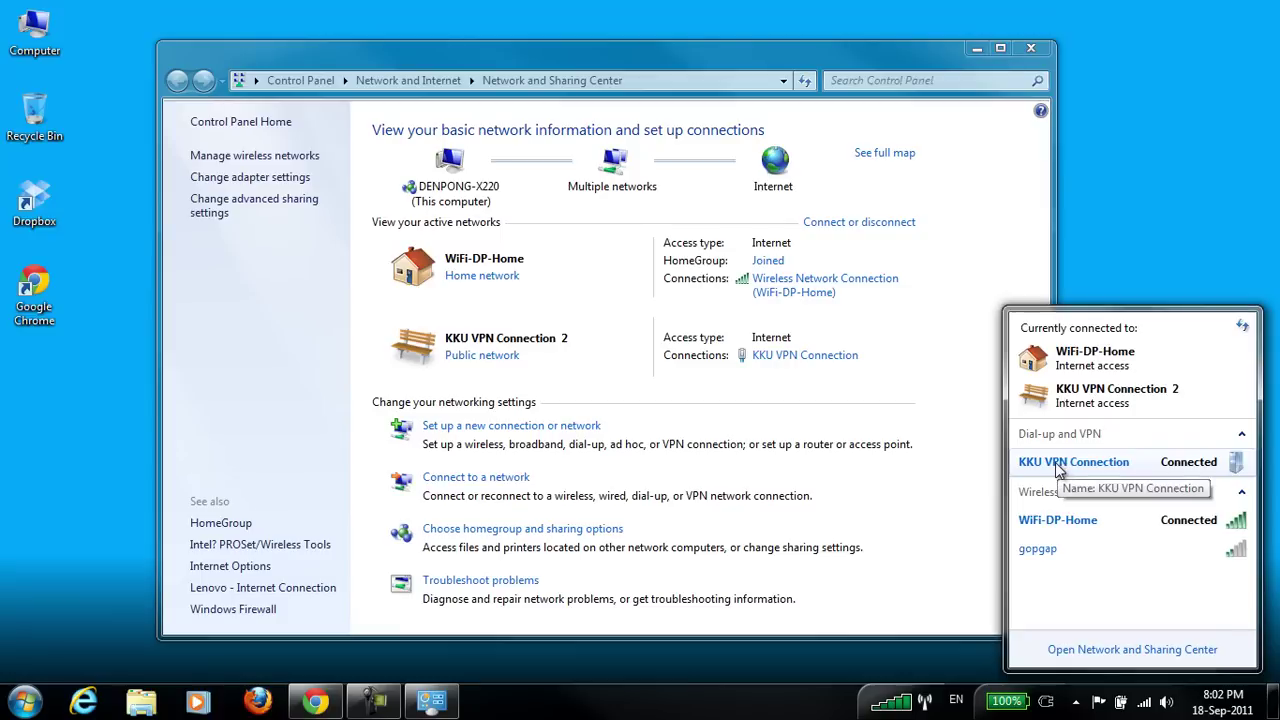
- Minimize the Network and Sharing Center, open the ProQuest Nursing & Allied Health Source search link in Chrome, and highlight the institution name in the welcome text
left_click(1086, 244)
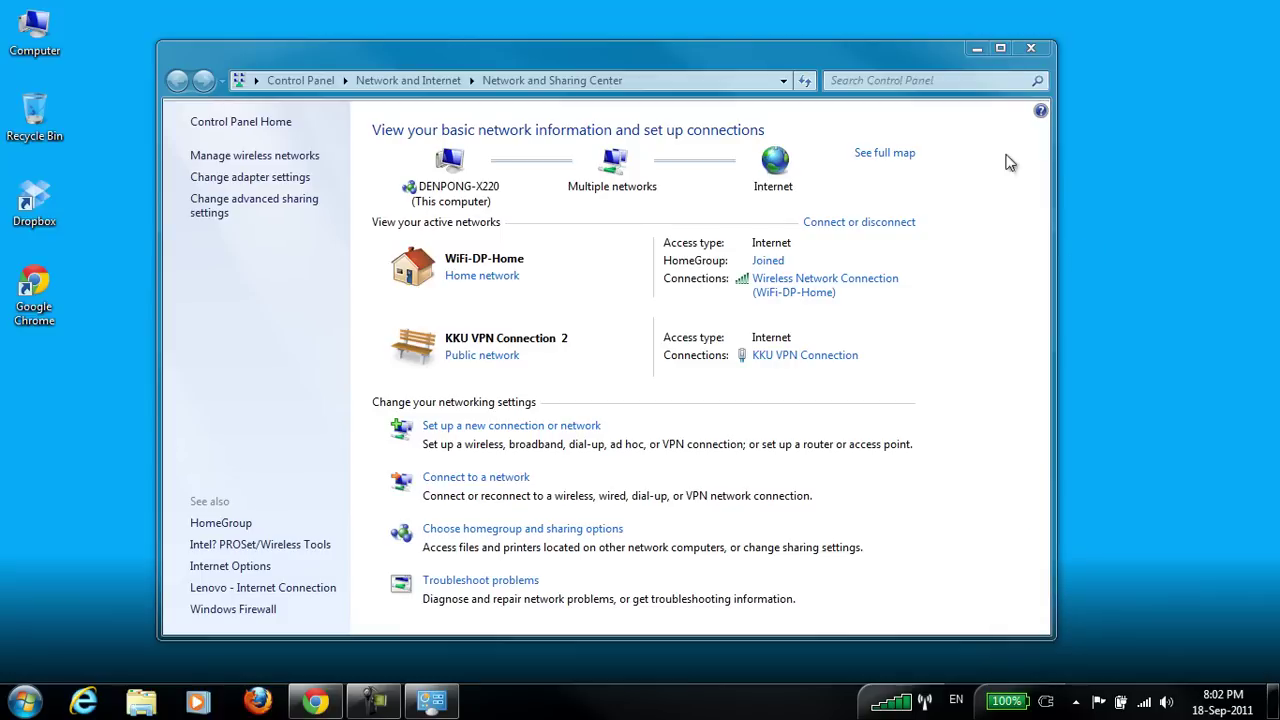
left_click(969, 47)
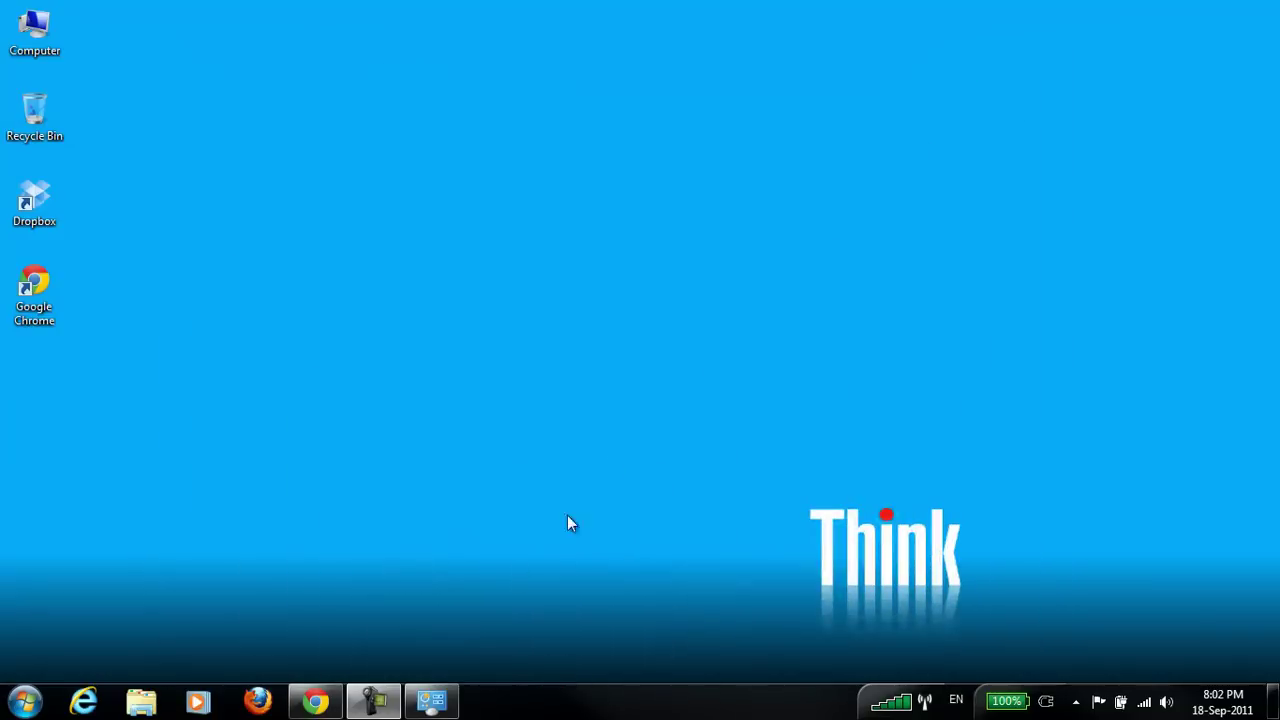
left_click(315, 700)
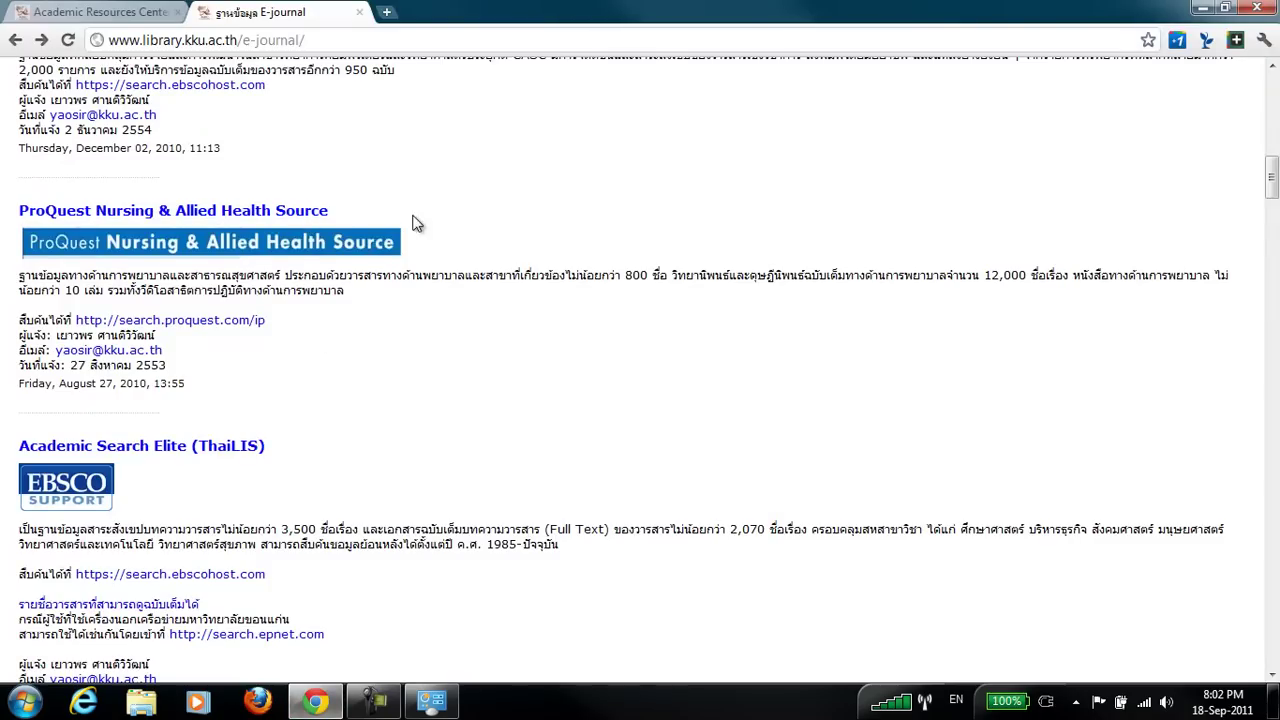
left_click(223, 325)
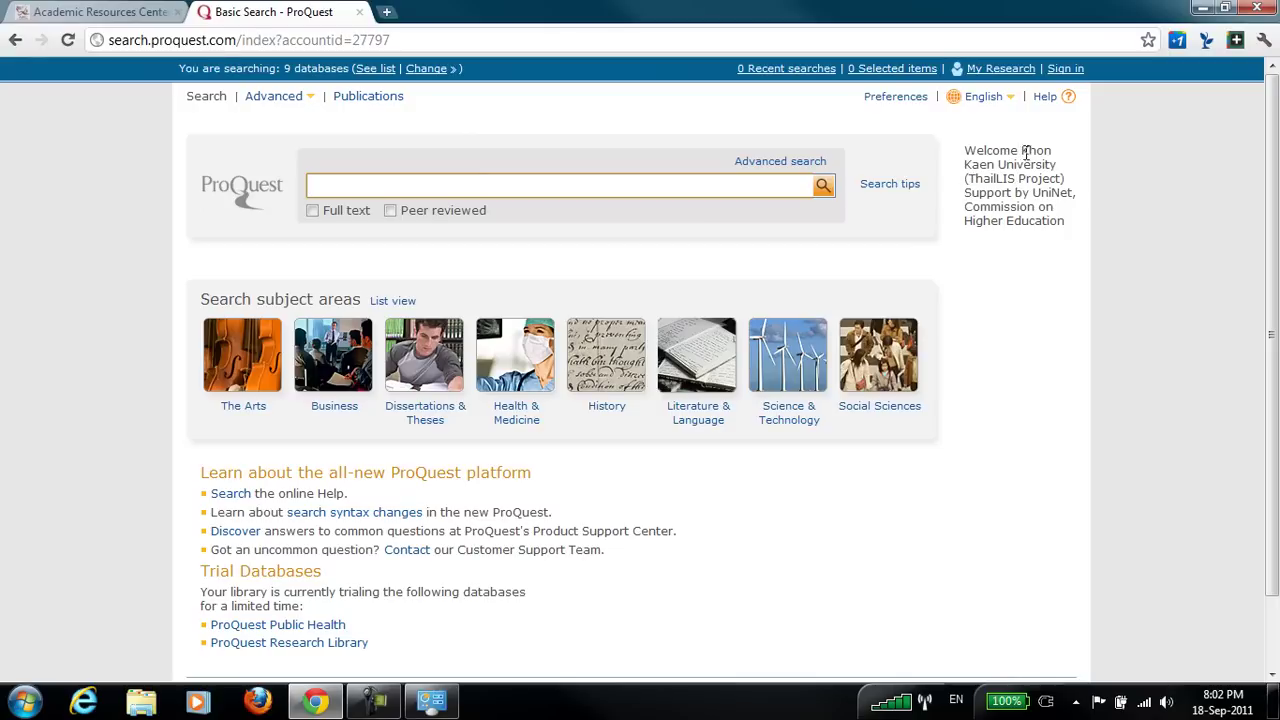
left_click_drag(1020, 150, 1077, 216)
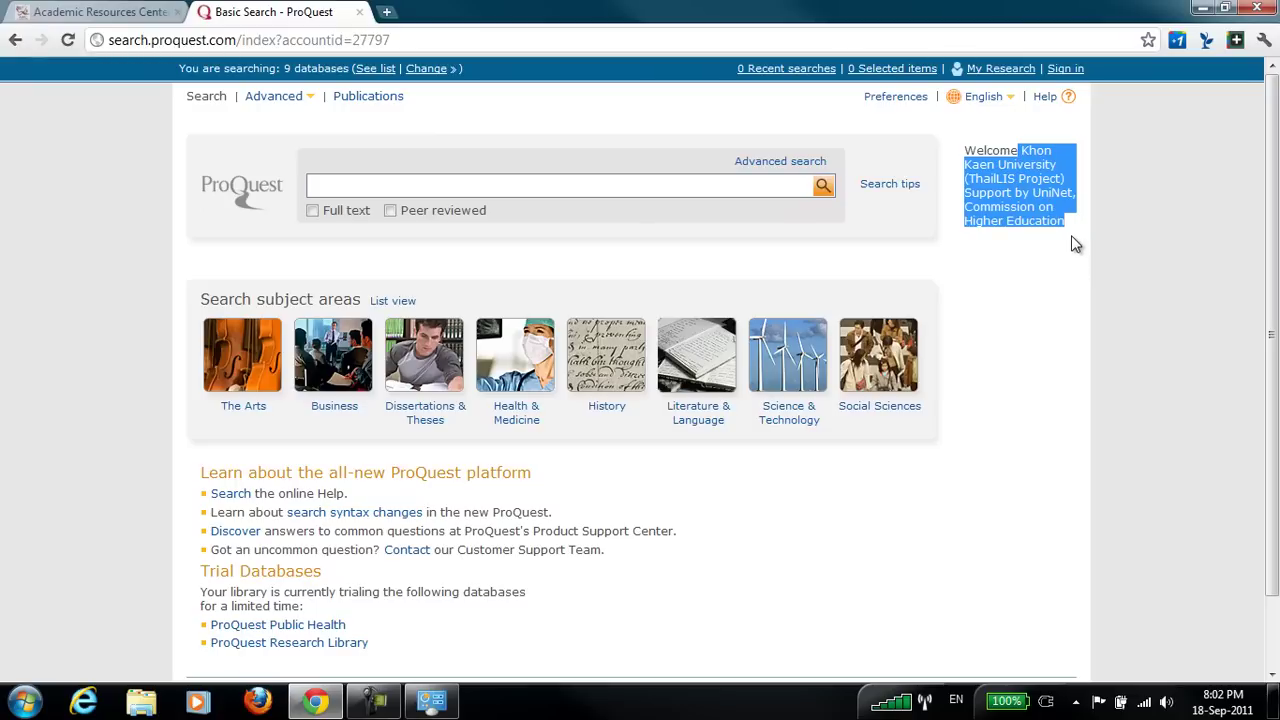
left_click(1071, 236)
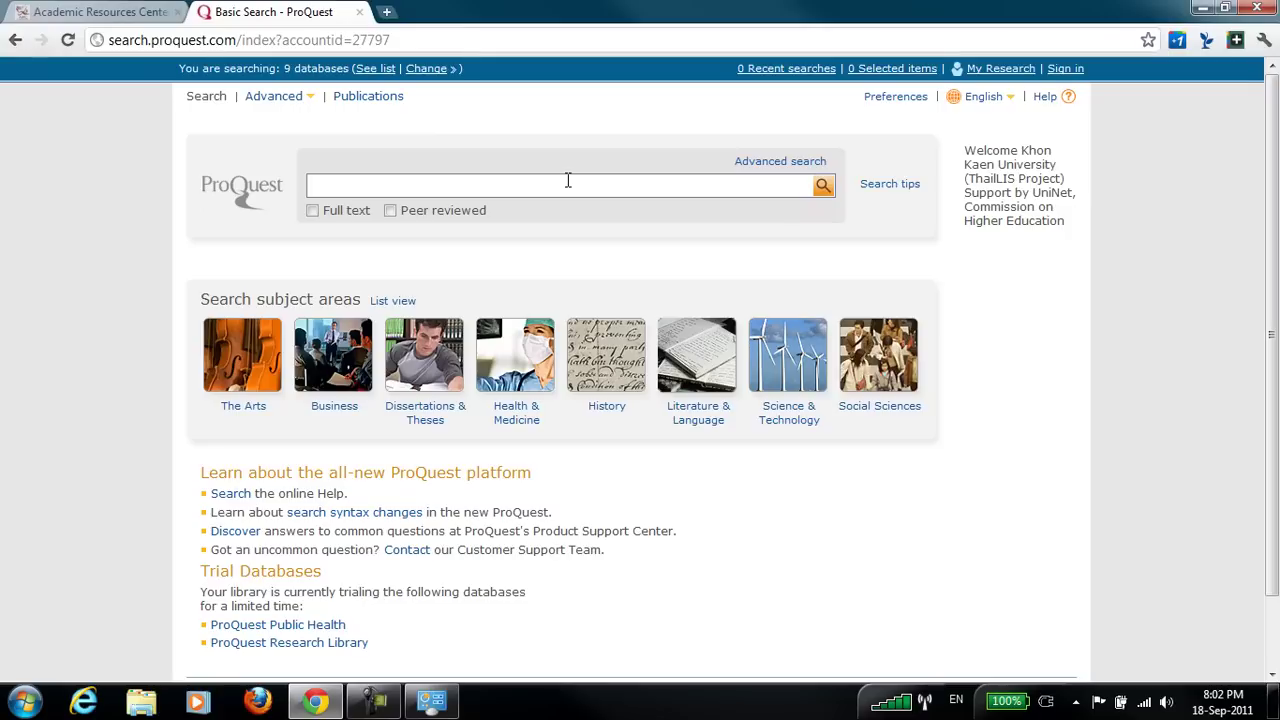
- Restore down and minimize Chrome, and disconnect the KKU VPN Connection from the list of available networks
left_click(1228, 10)
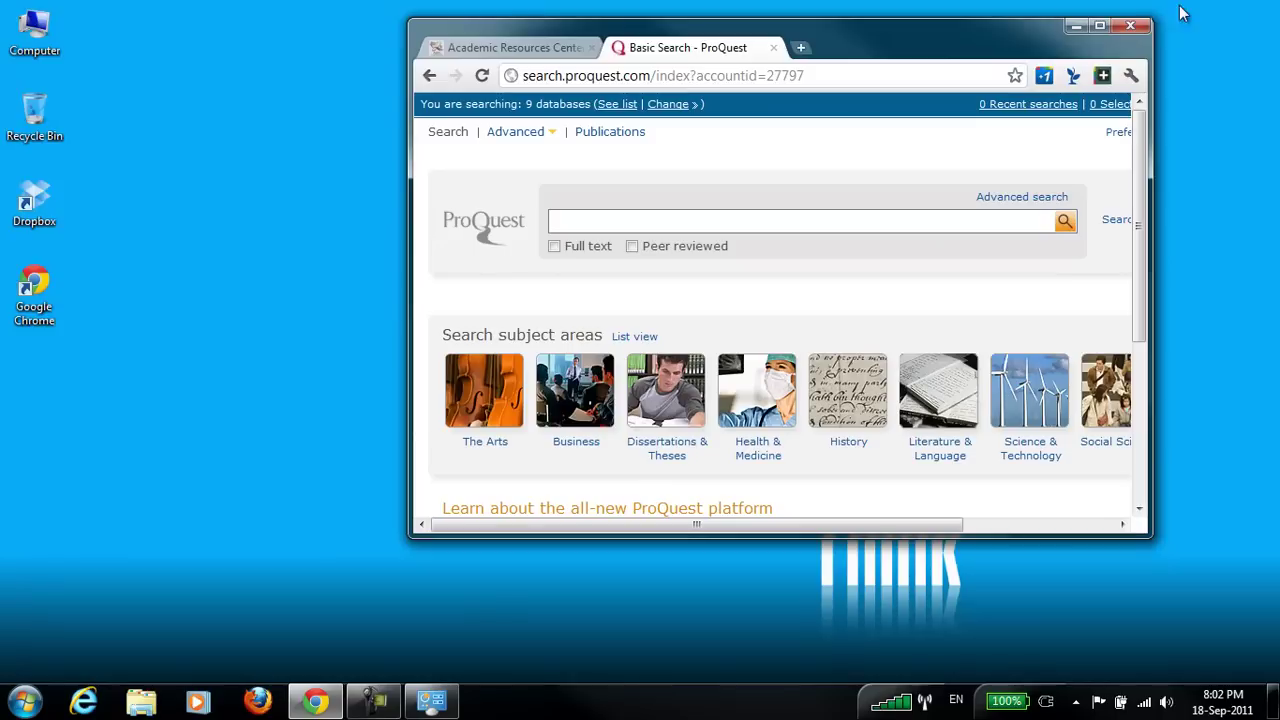
left_click(1084, 21)
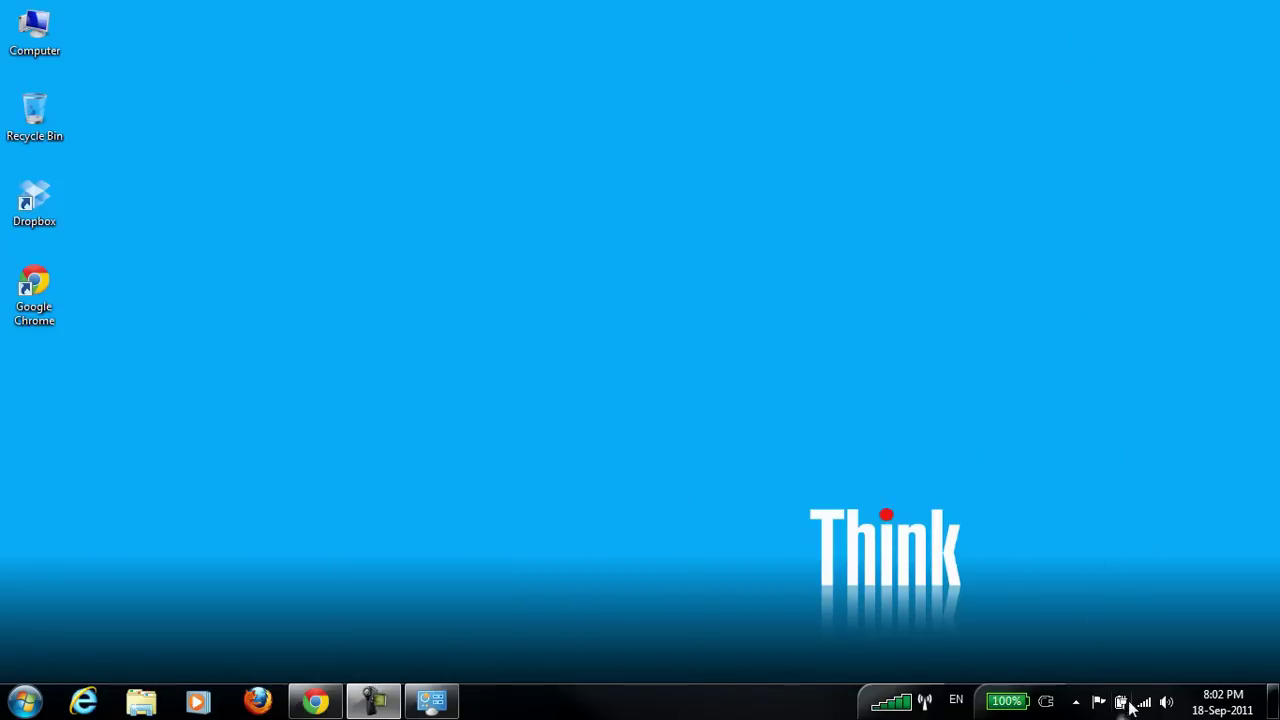
mouse_move(1147, 708)
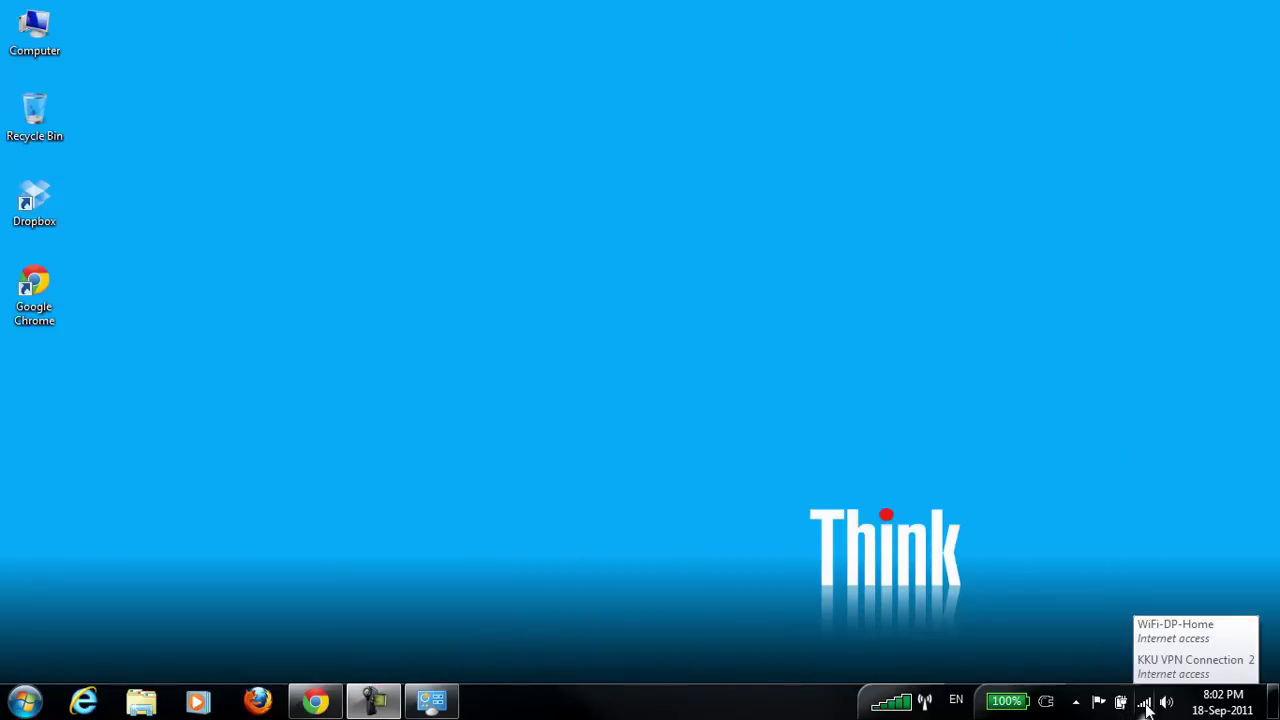
right_click(1147, 708)
left_click(1145, 702)
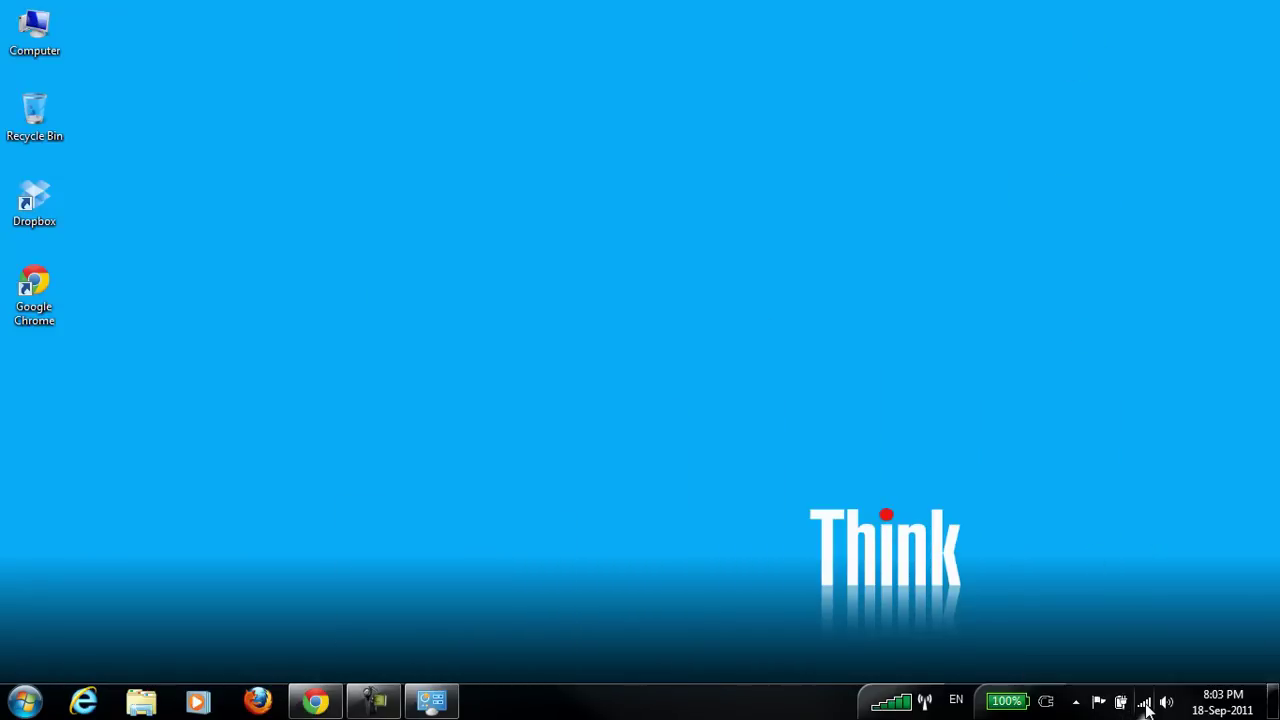
left_click(1145, 702)
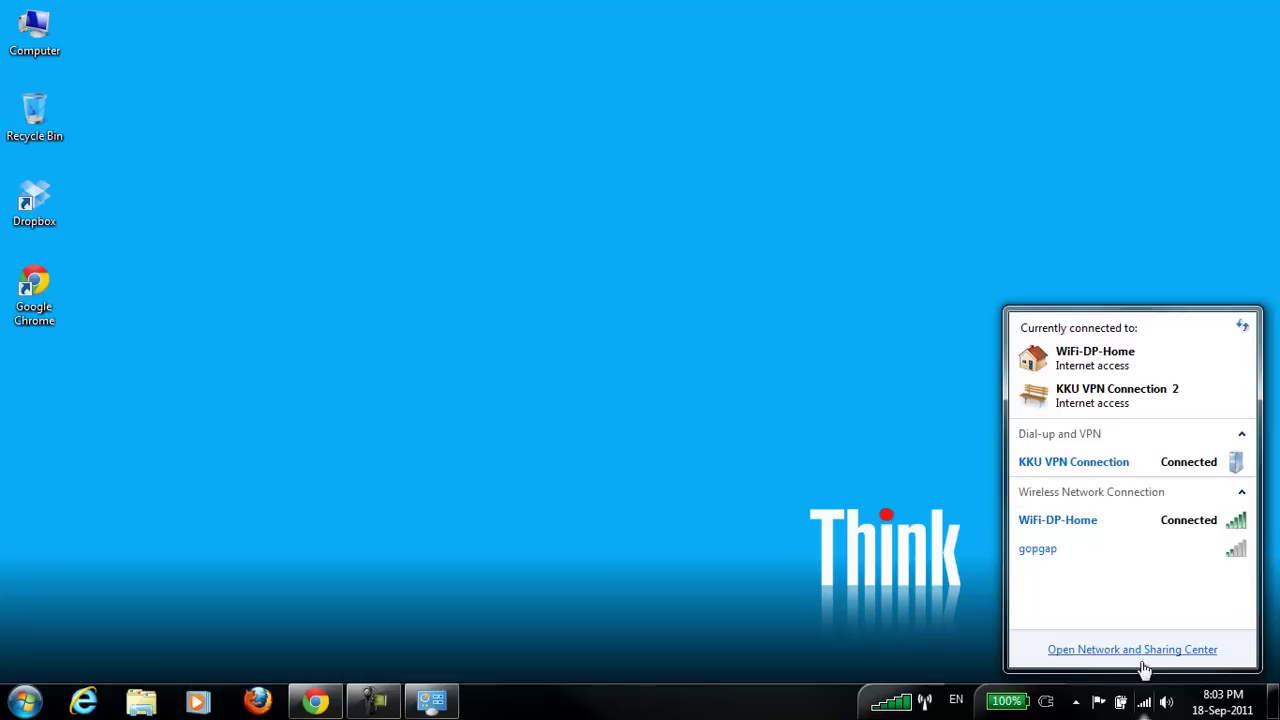
left_click(1212, 462)
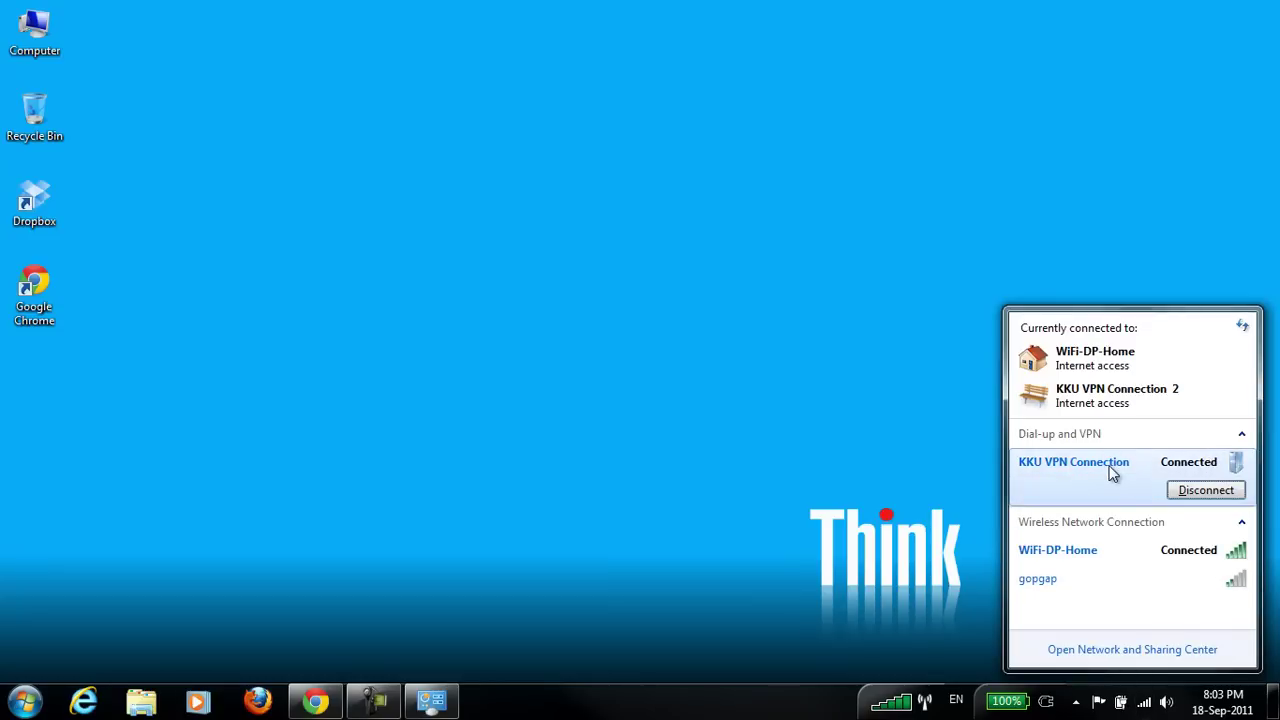
left_click(1195, 492)
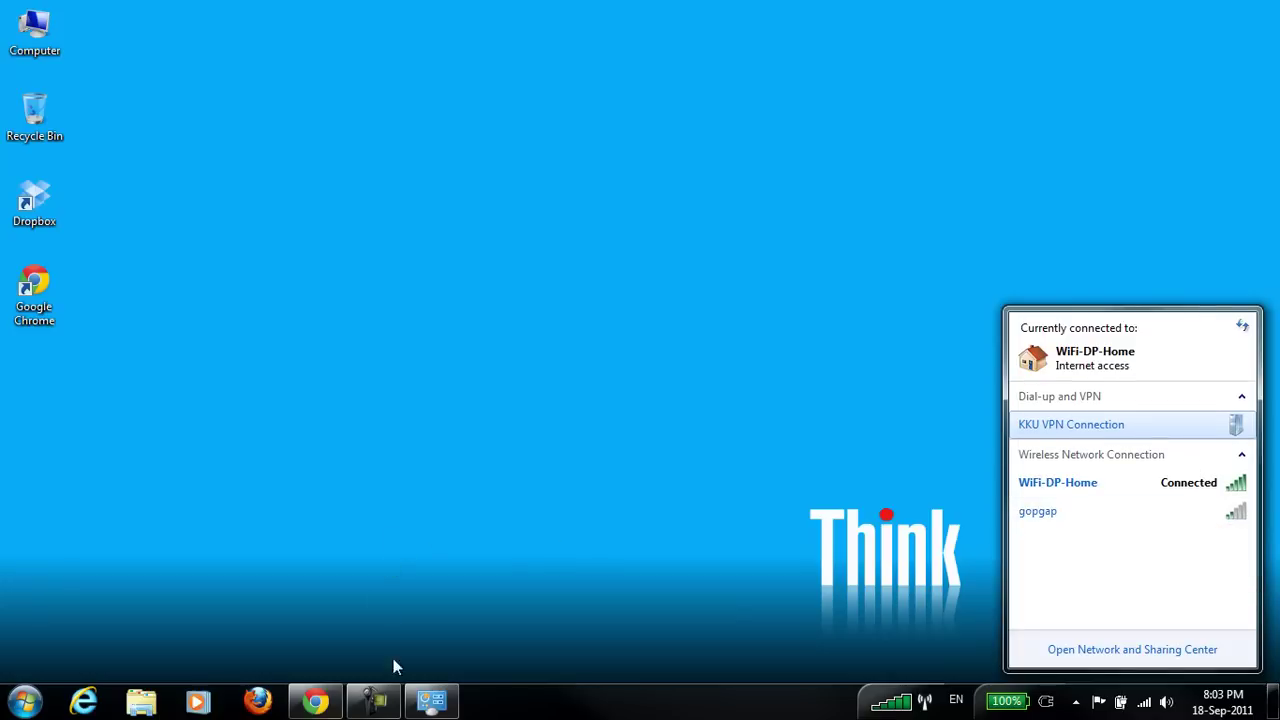
- In a maximized Chrome window, test the ProQuest search link from the E-journal page without the VPN, and return to the E-journal page
left_click(315, 700)
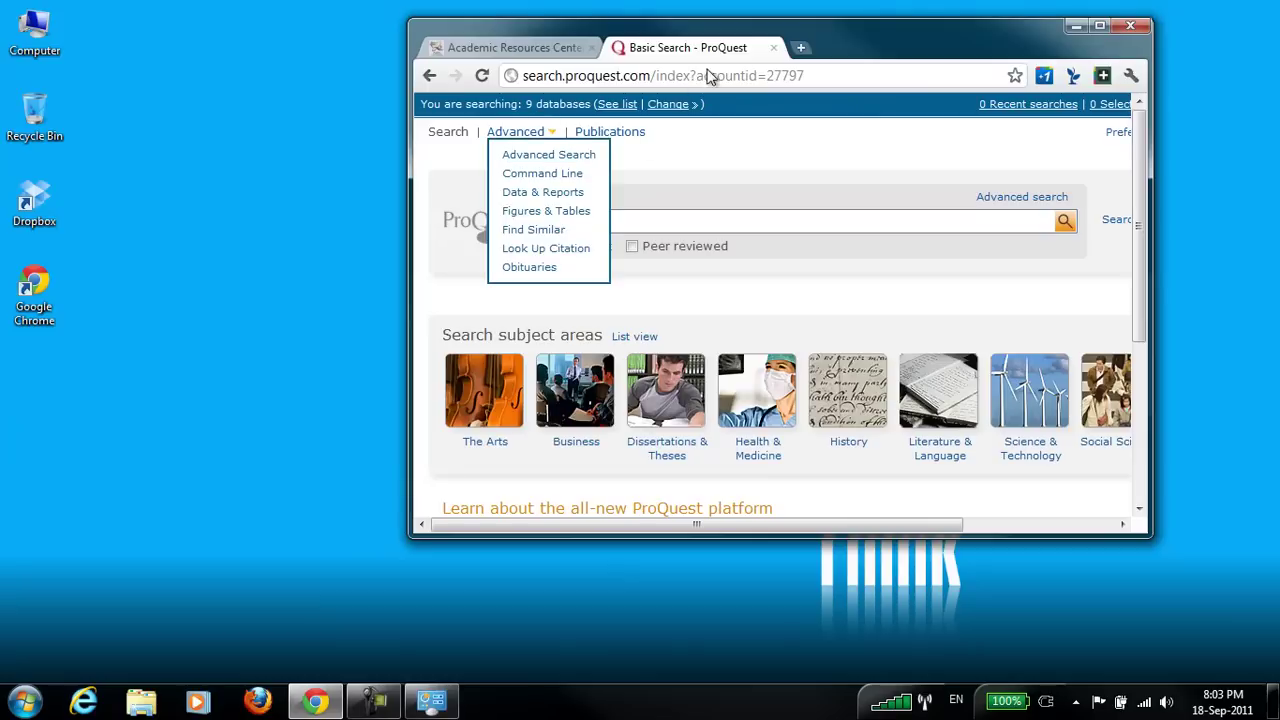
double_click(823, 30)
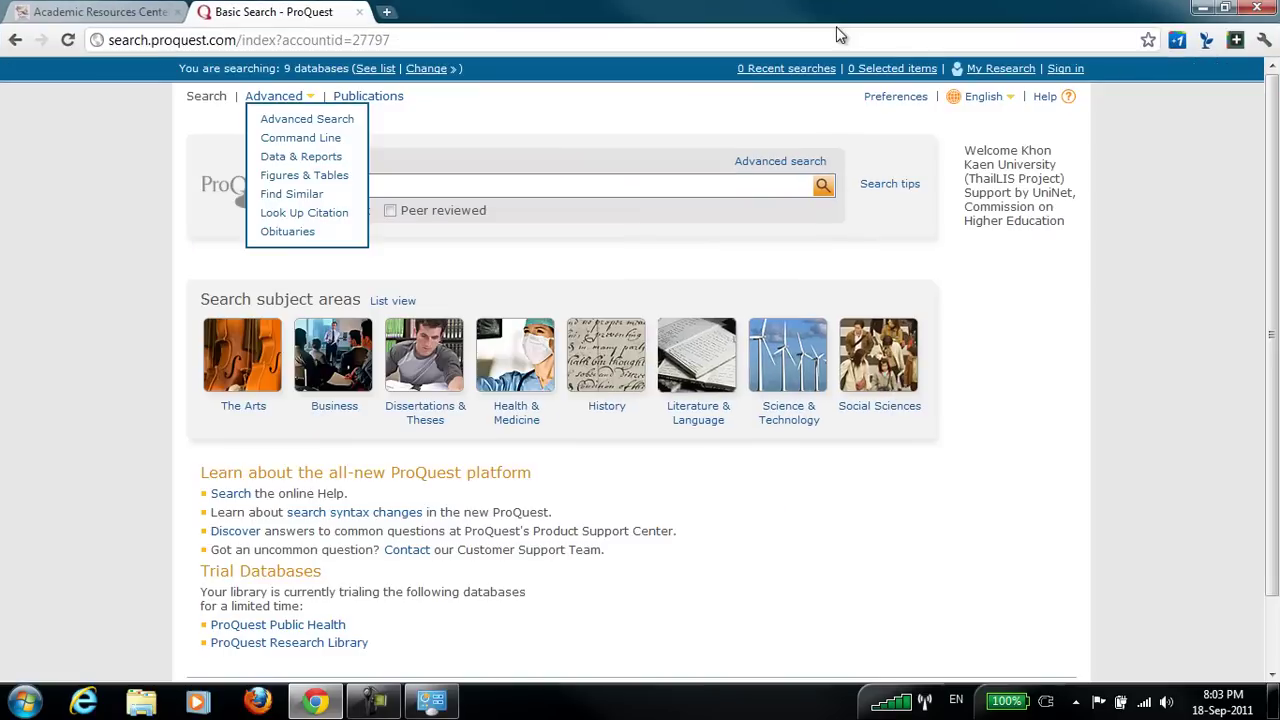
left_click(15, 44)
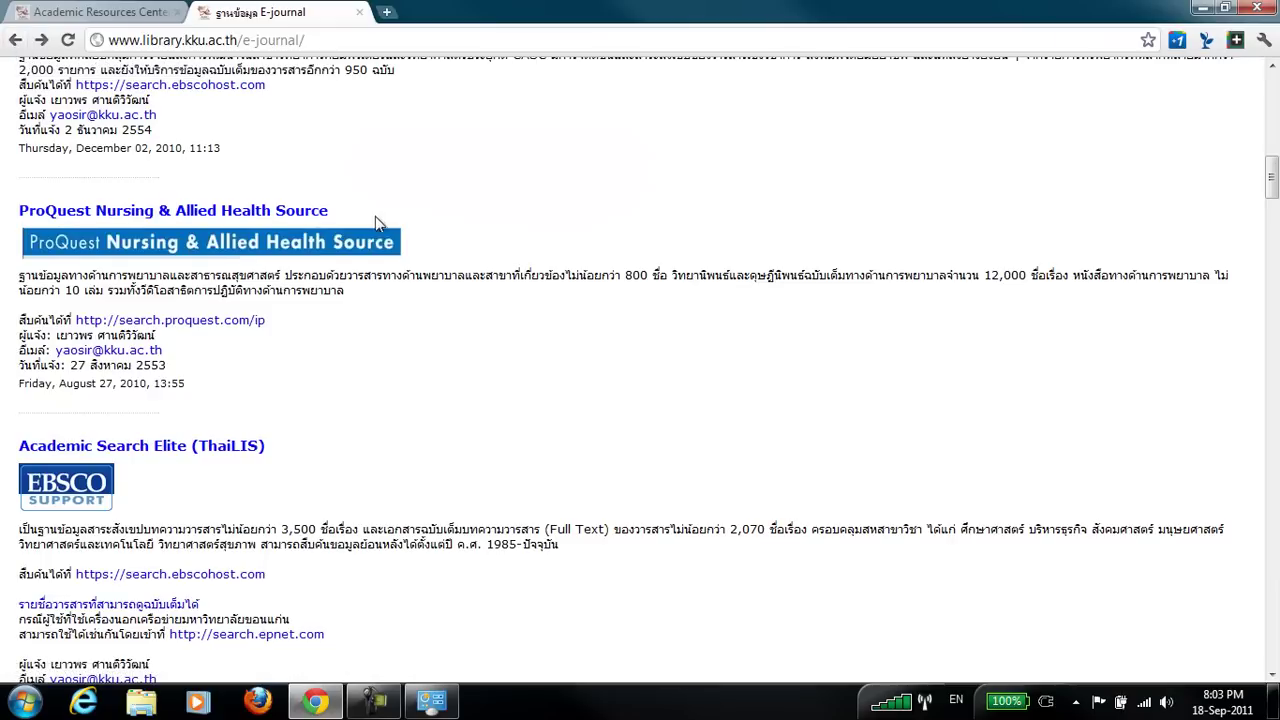
left_click(204, 322)
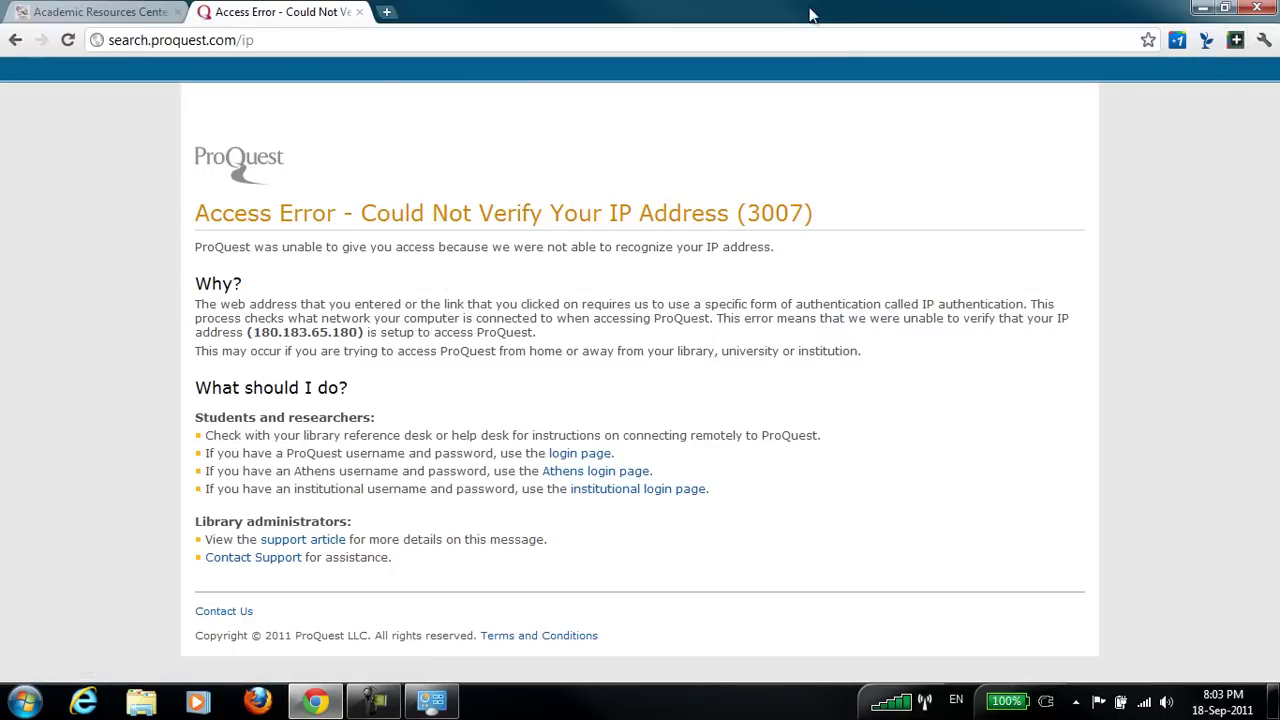
left_click(15, 41)
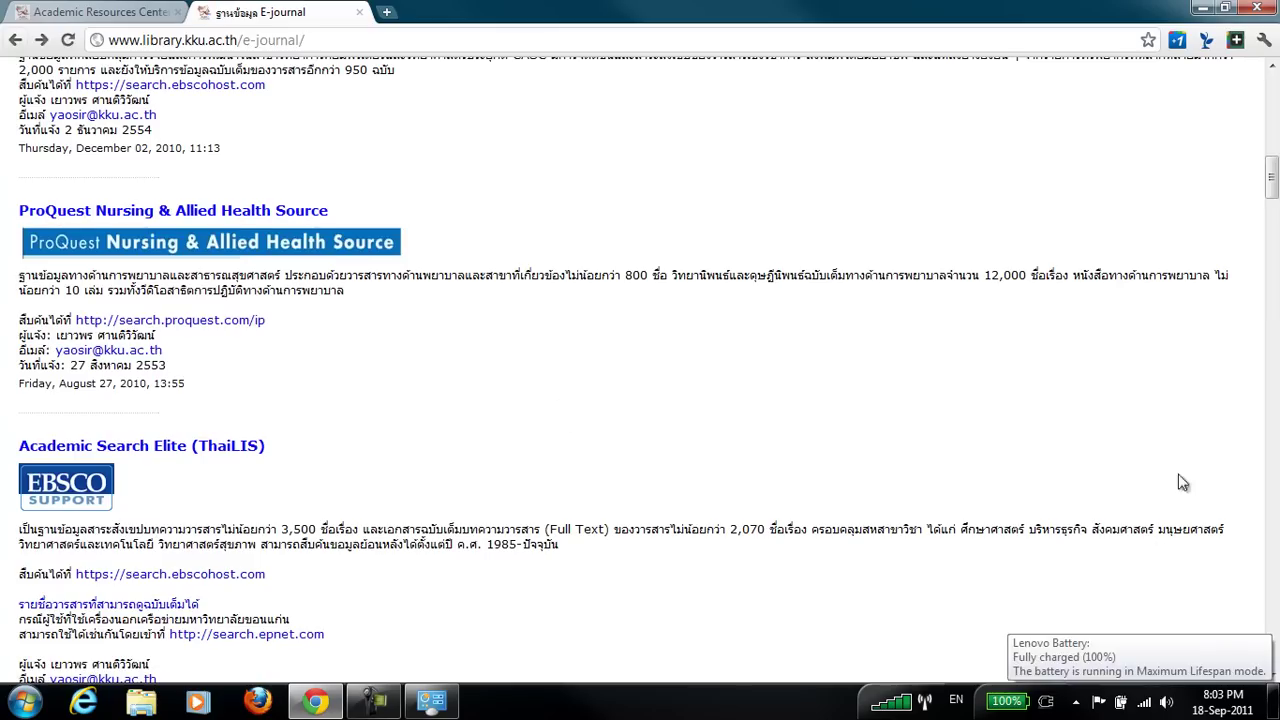
- Minimize Chrome and reconnect the KKU VPN Connection with the saved user name and password
left_click(1198, 9)
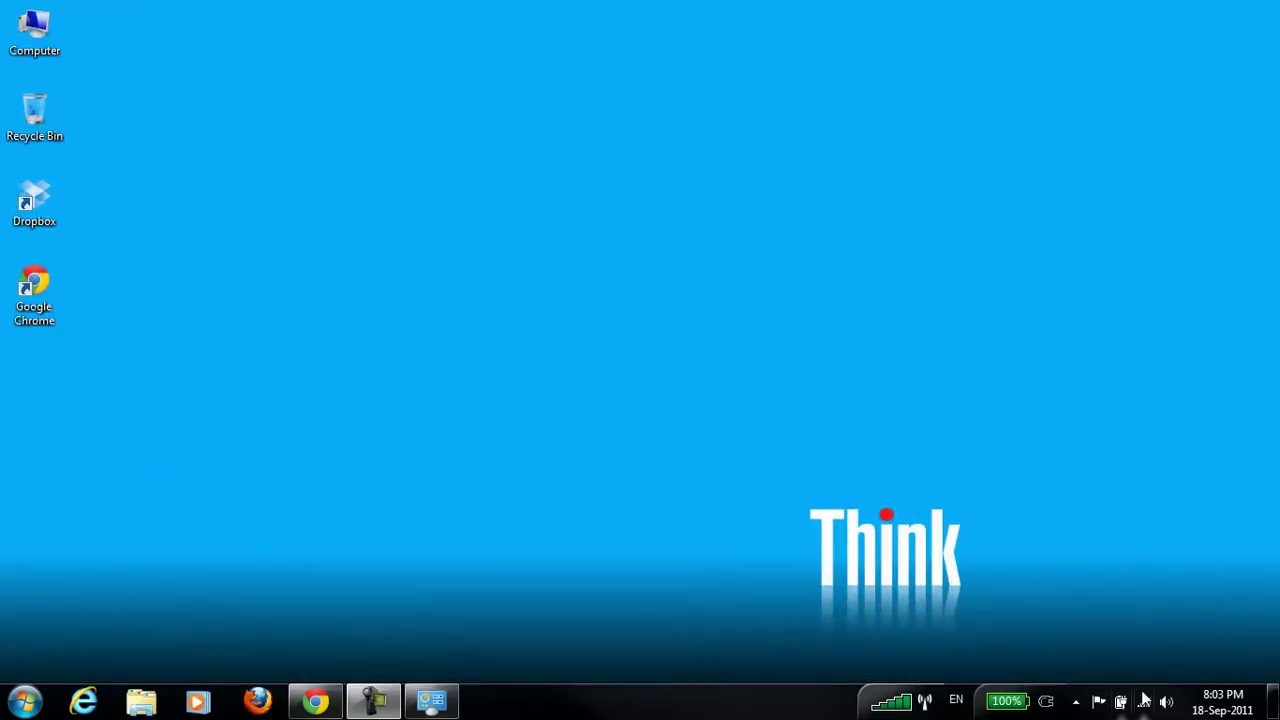
left_click(1145, 705)
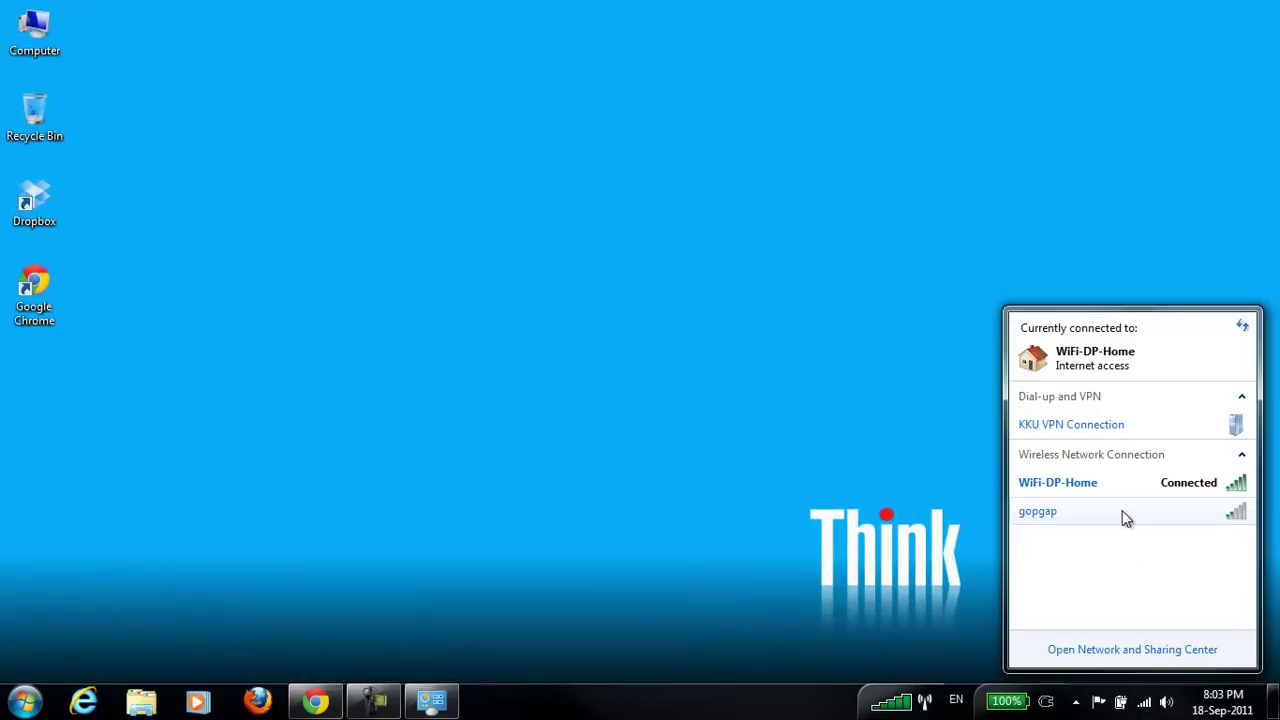
left_click(1113, 432)
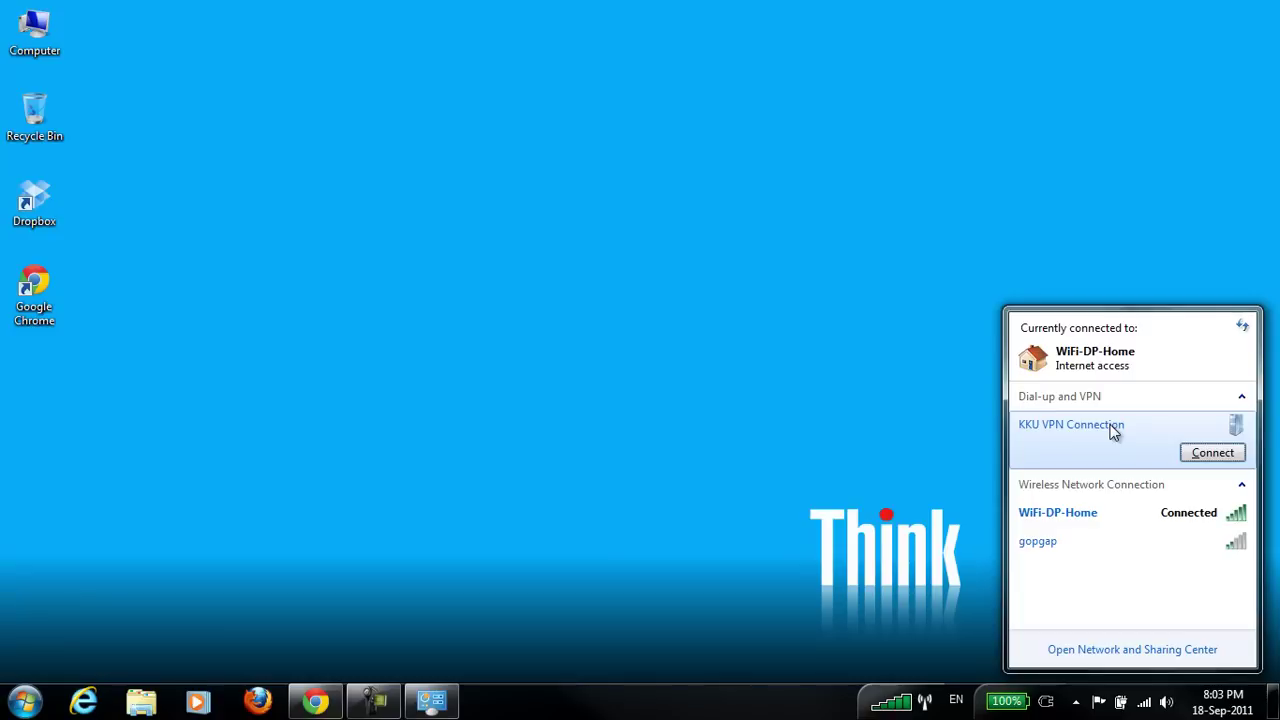
left_click(1214, 453)
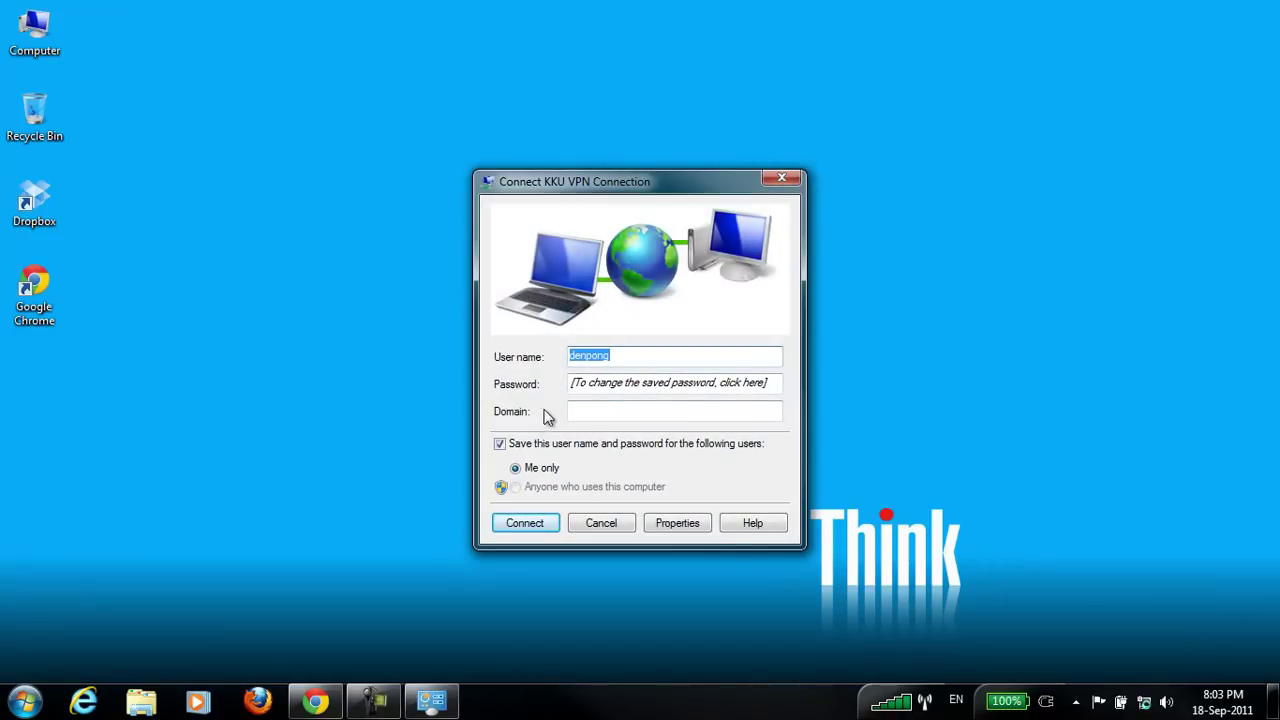
left_click(515, 529)
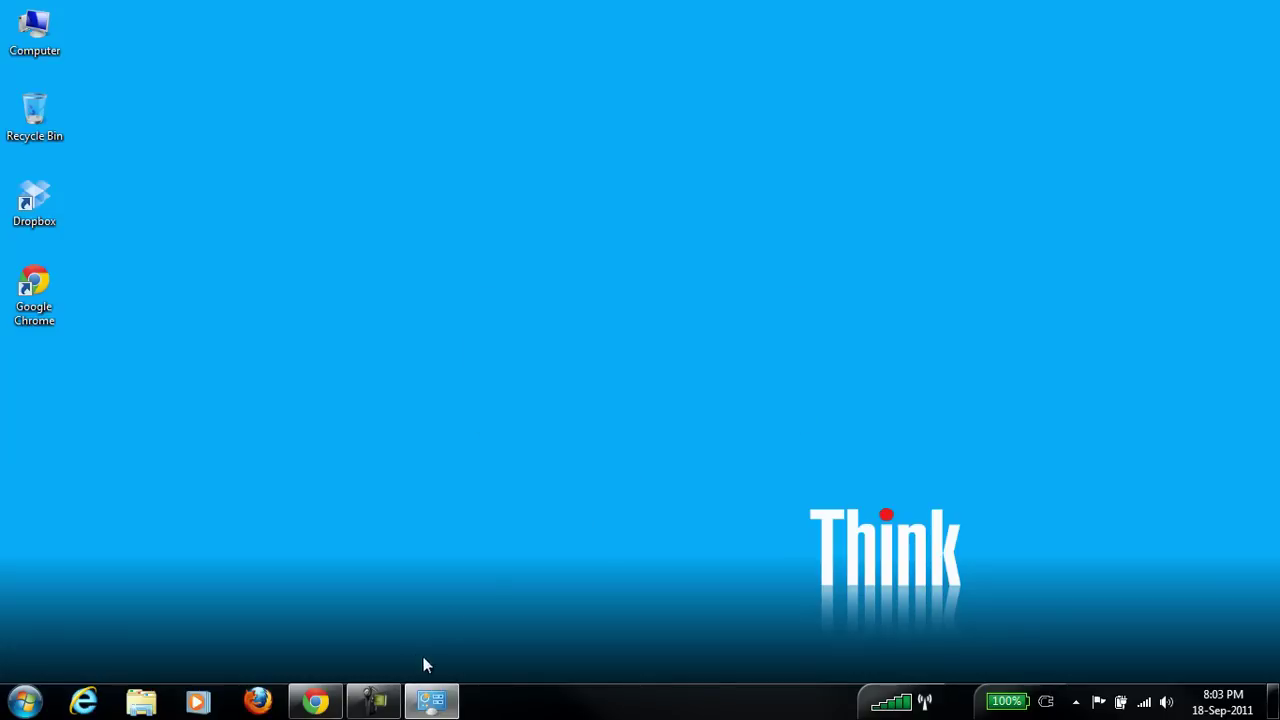
- Switch to Chrome, test the ProQuest search link again over the VPN, and minimize the browser
mouse_move(440, 710)
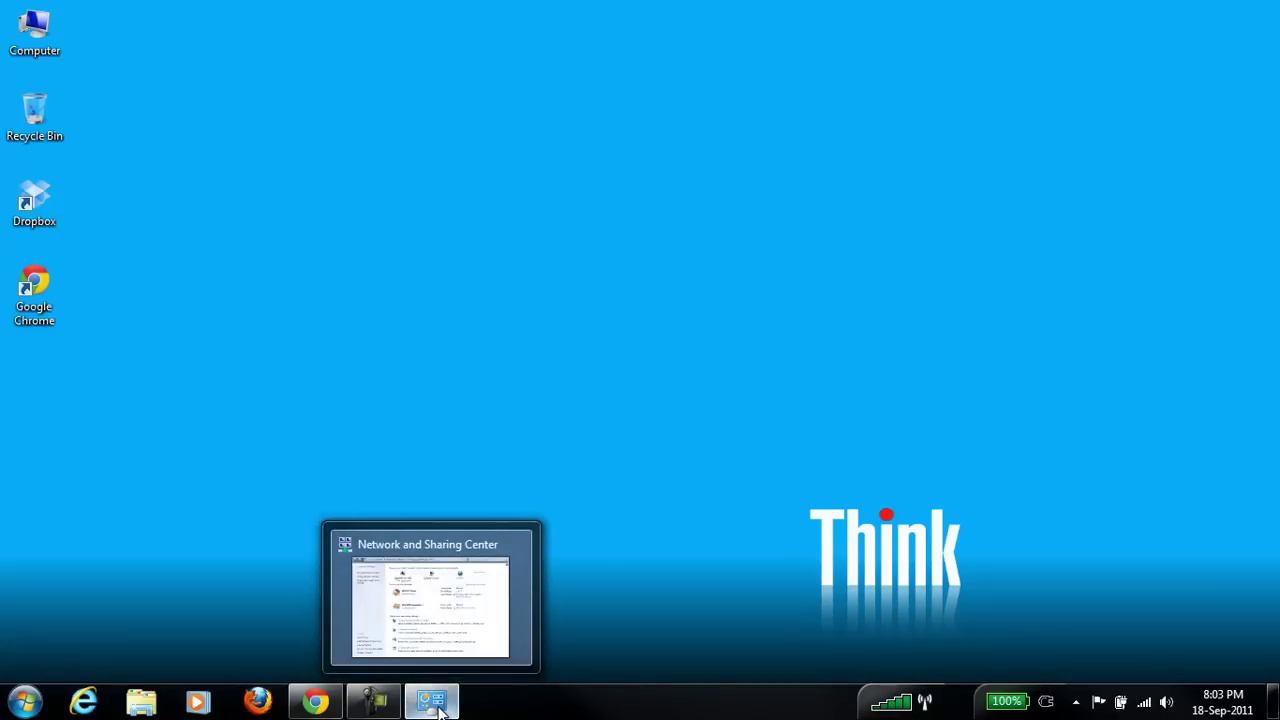
left_click(315, 701)
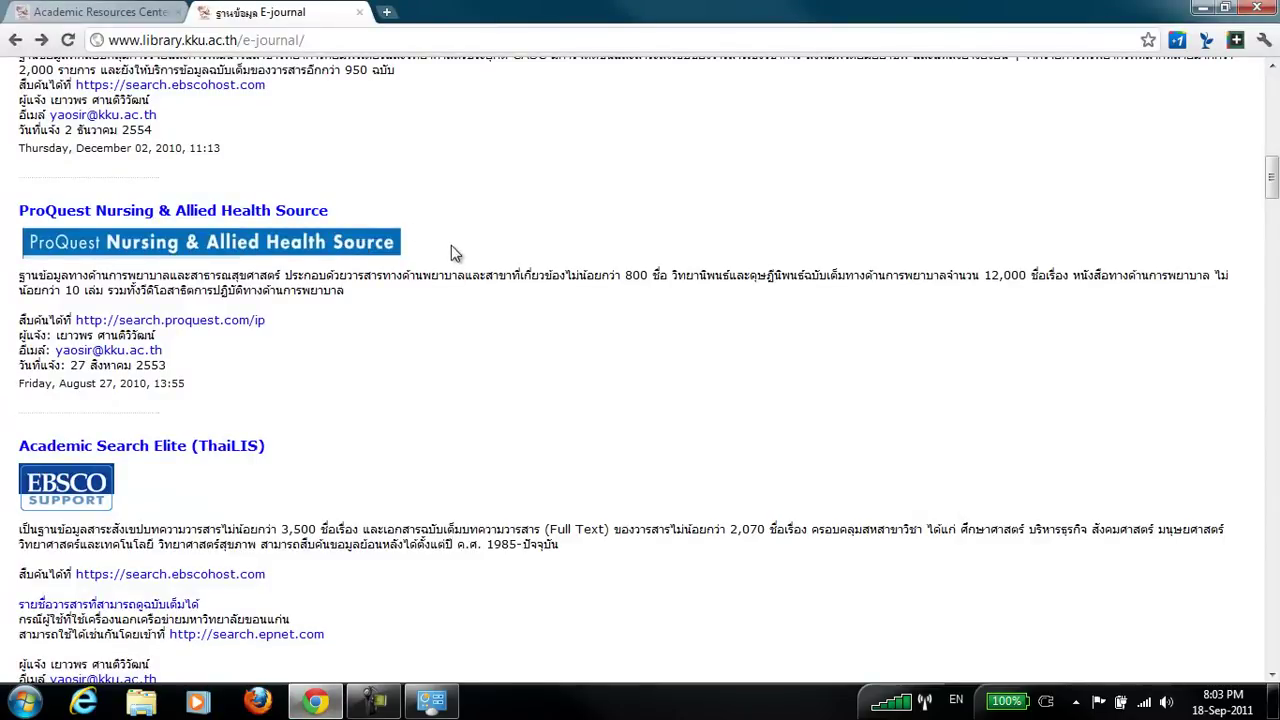
left_click(205, 322)
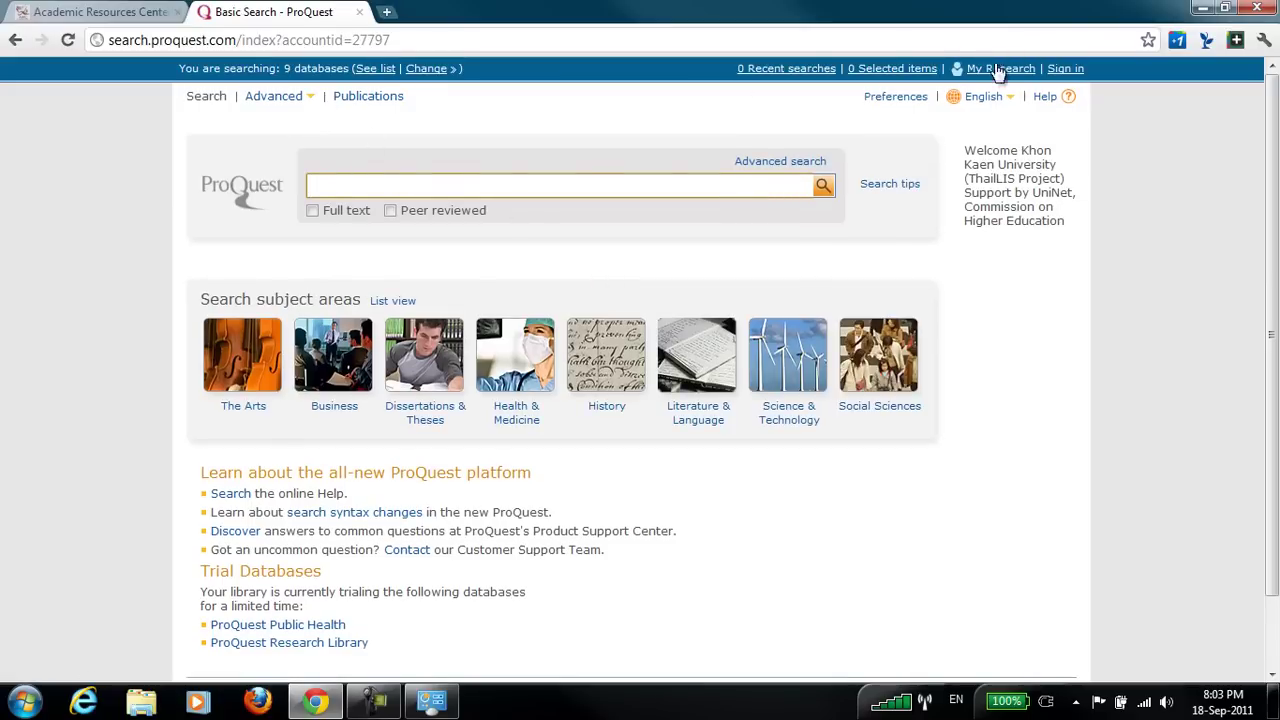
left_click(1224, 9)
left_click(1075, 25)
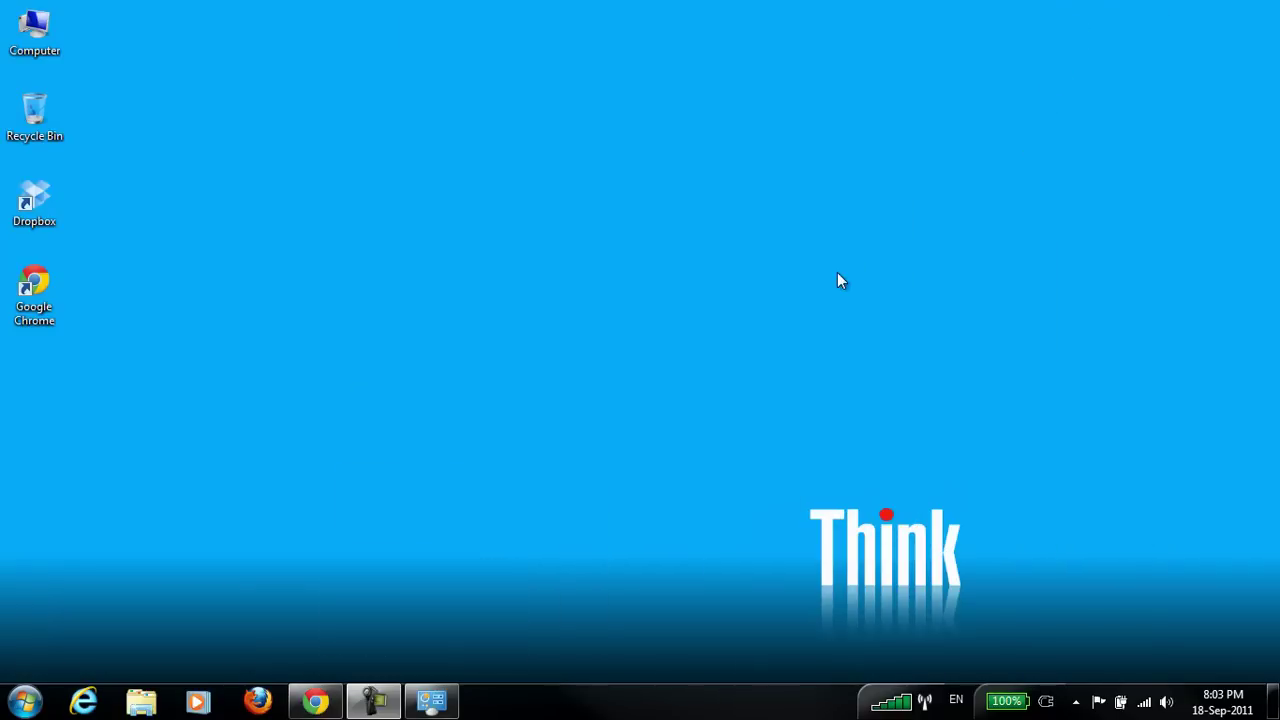